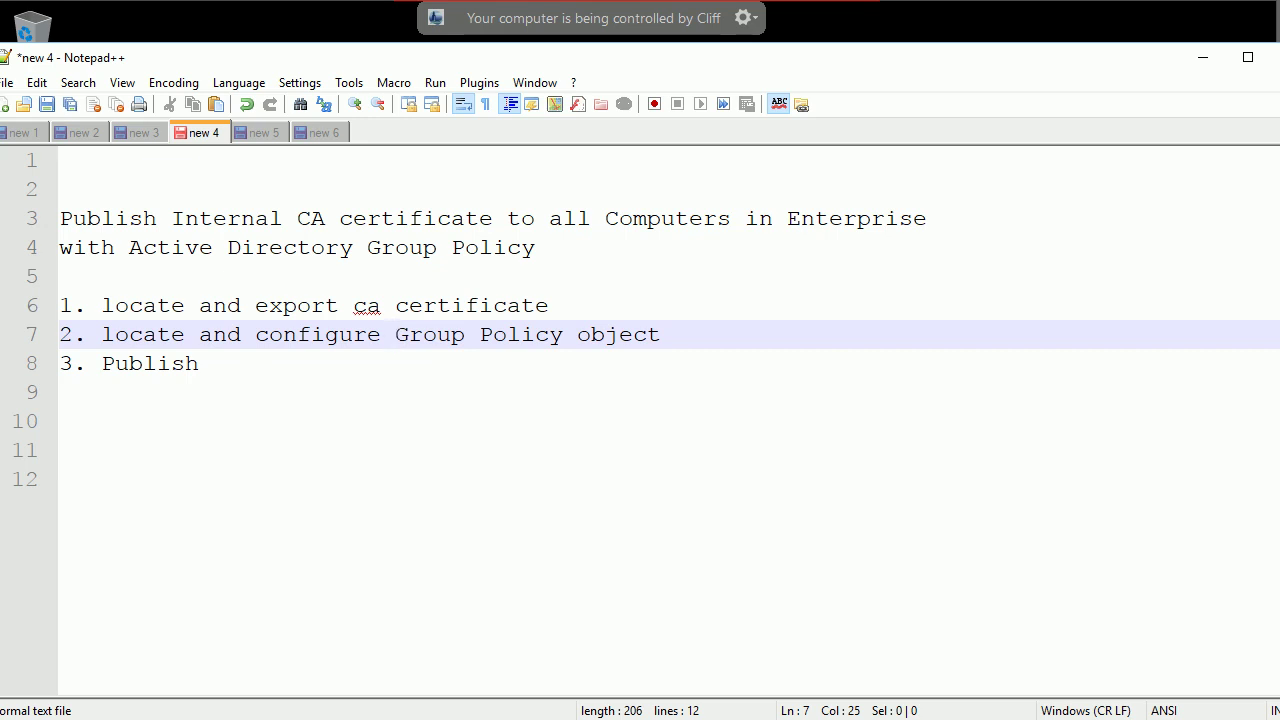
- Mark step 1 in the notes, minimize Notepad++, and bring up the Administrator Command Prompt
left_click(549, 305)
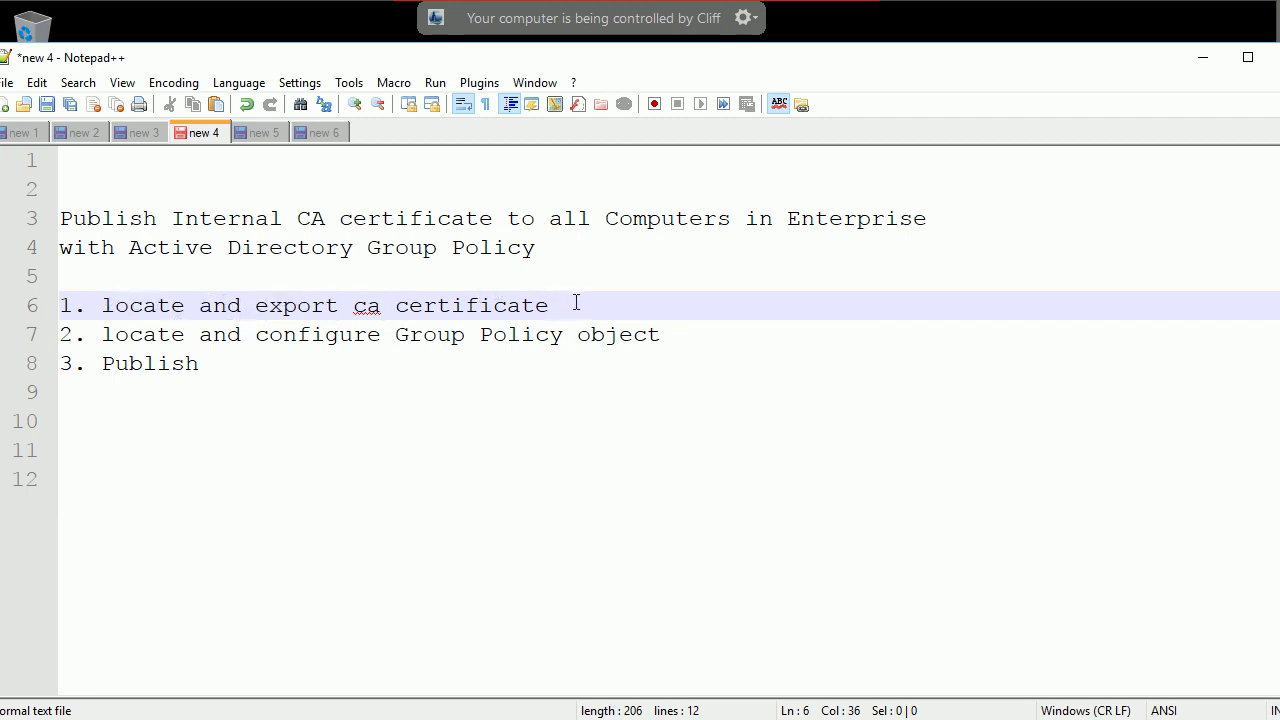
left_click(1199, 66)
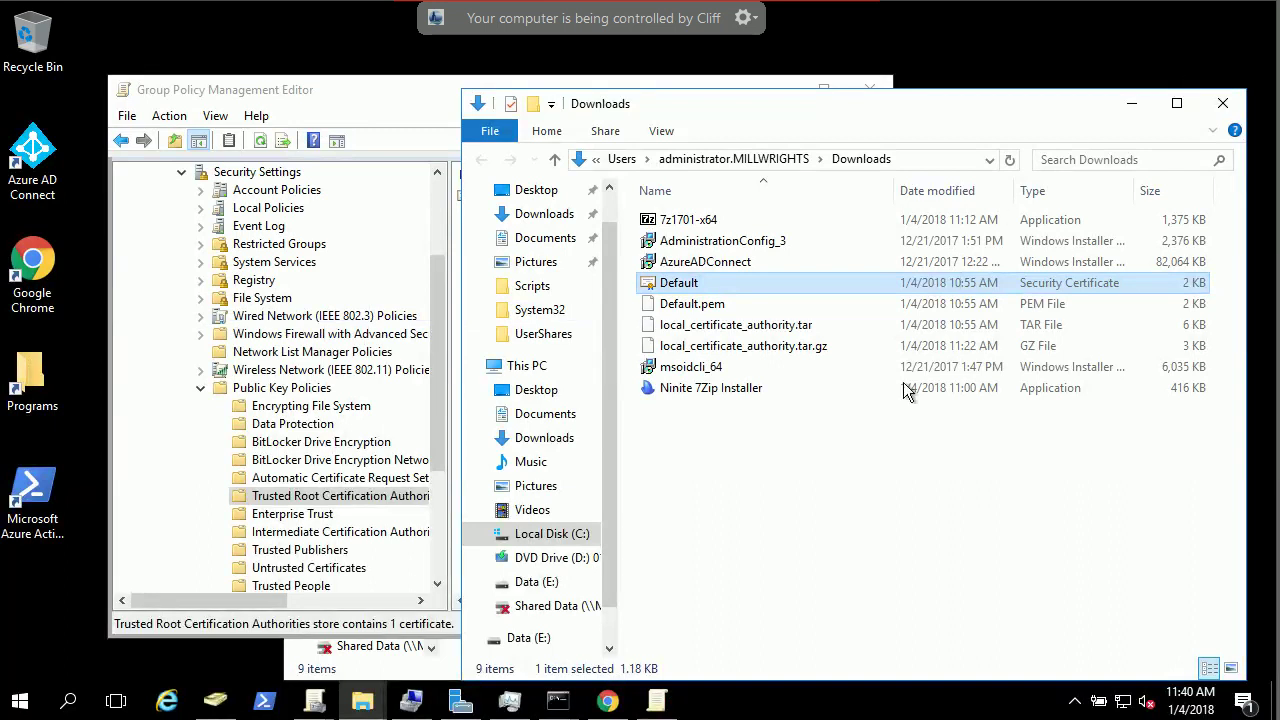
left_click(20, 705)
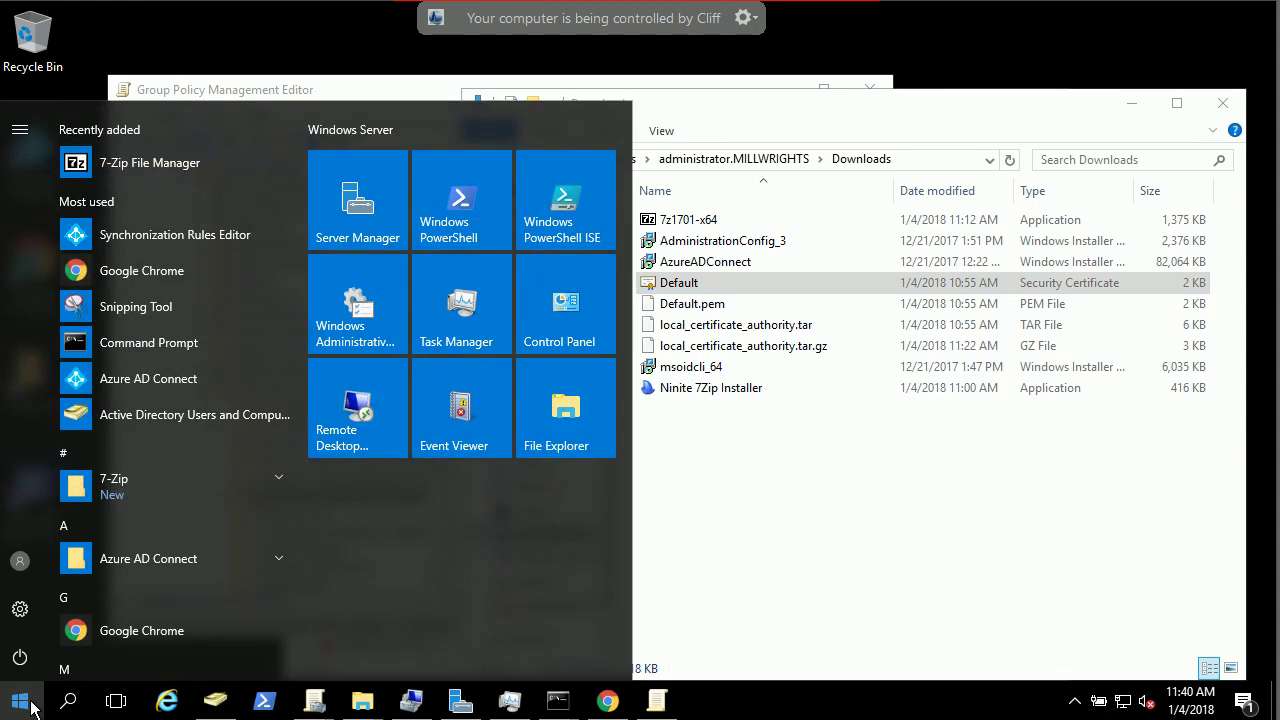
mouse_move(576, 704)
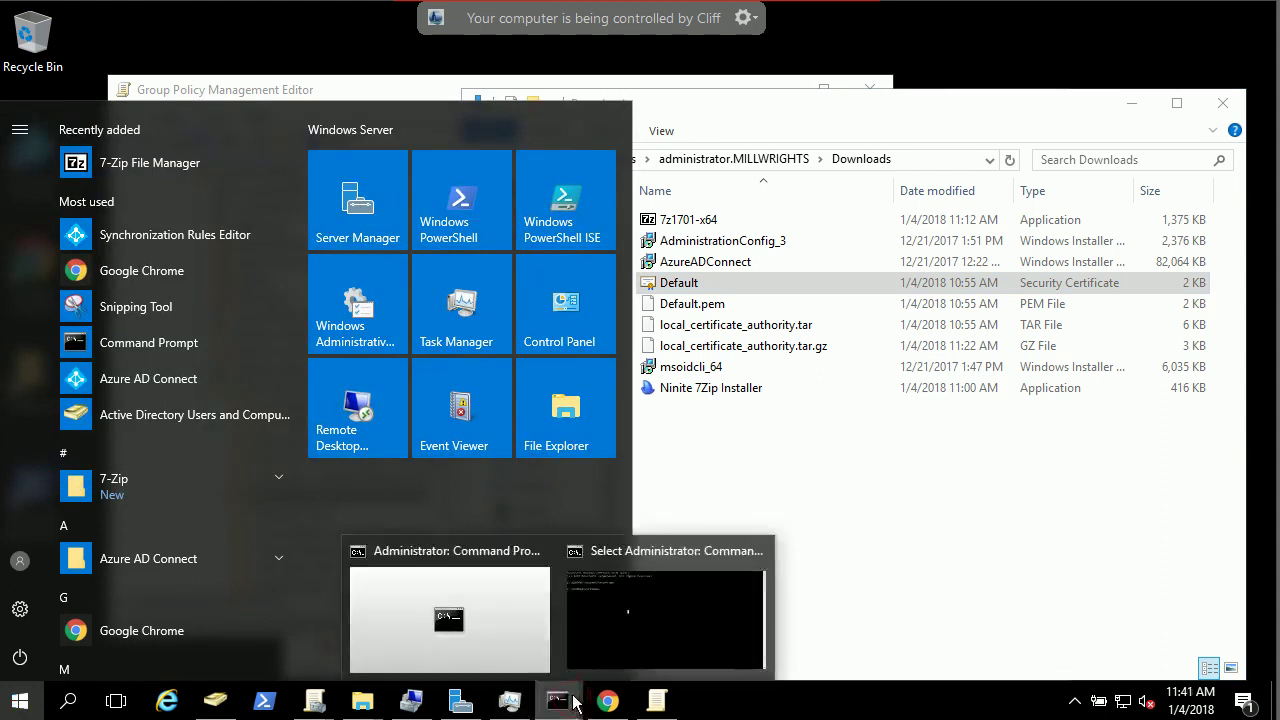
left_click(625, 638)
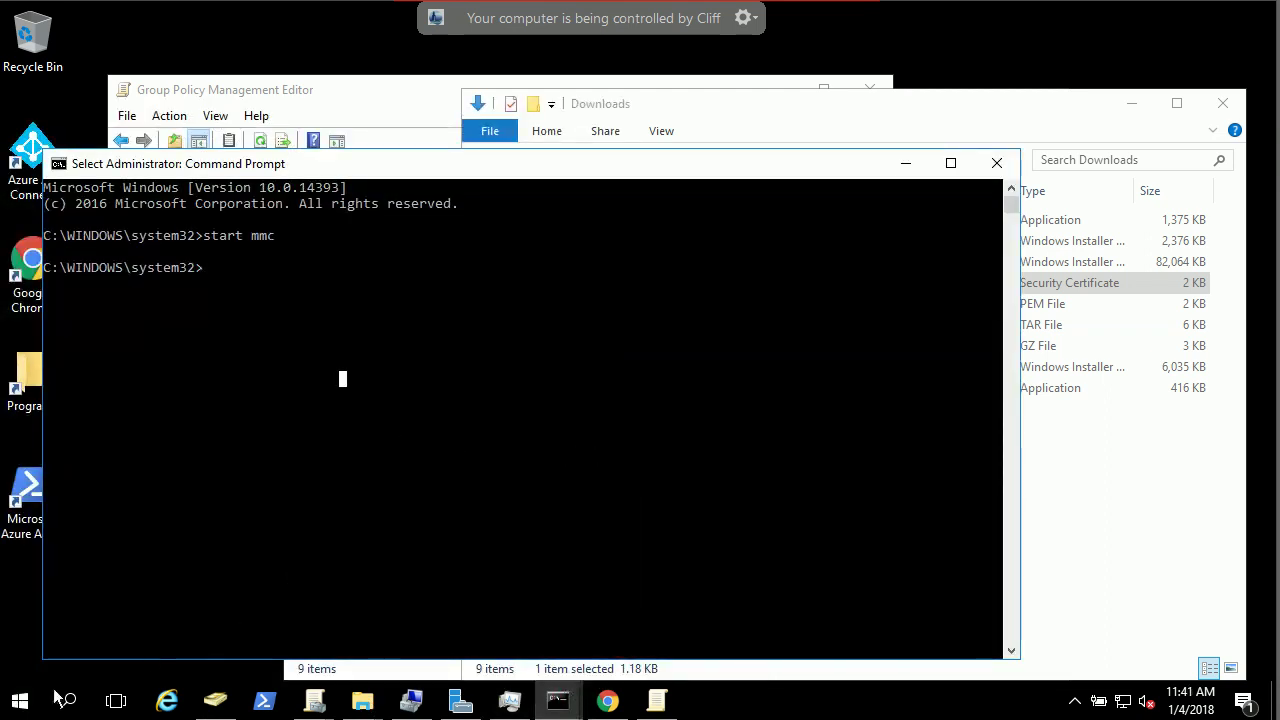
- Rerun the previous start mmc command to launch a new empty management console
left_click(86, 702)
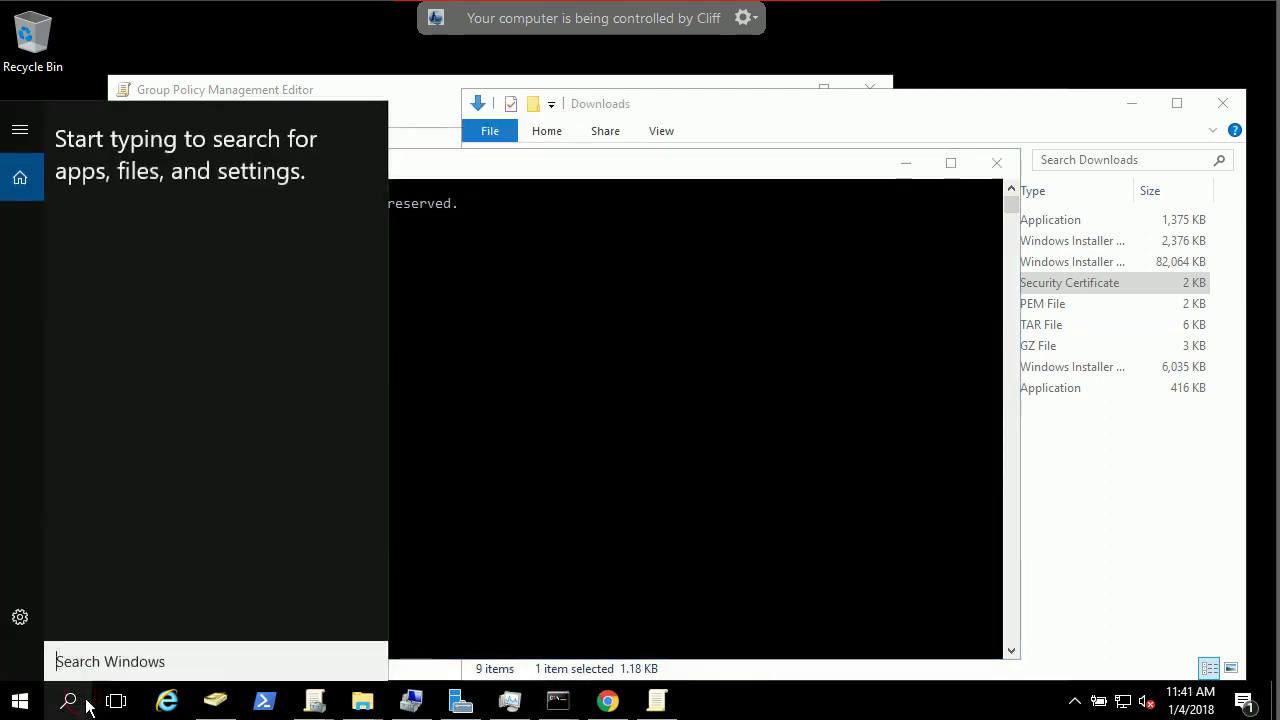
type("cmd")
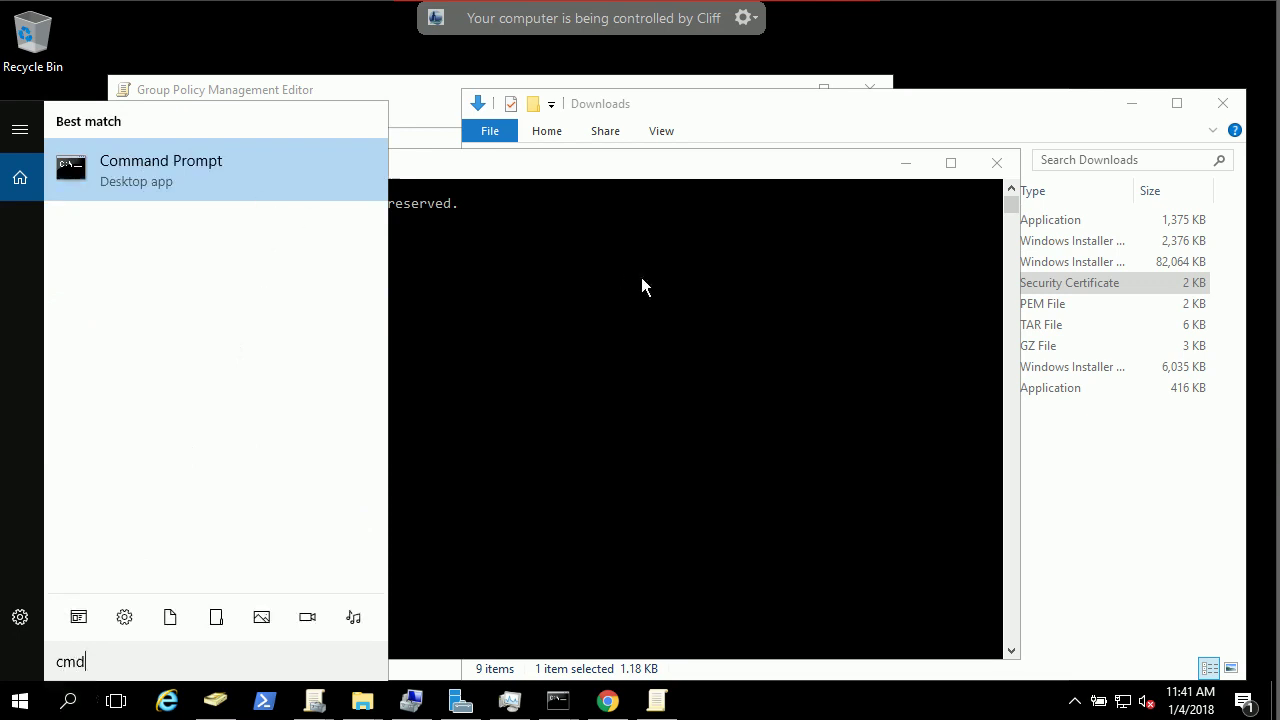
left_click(632, 293)
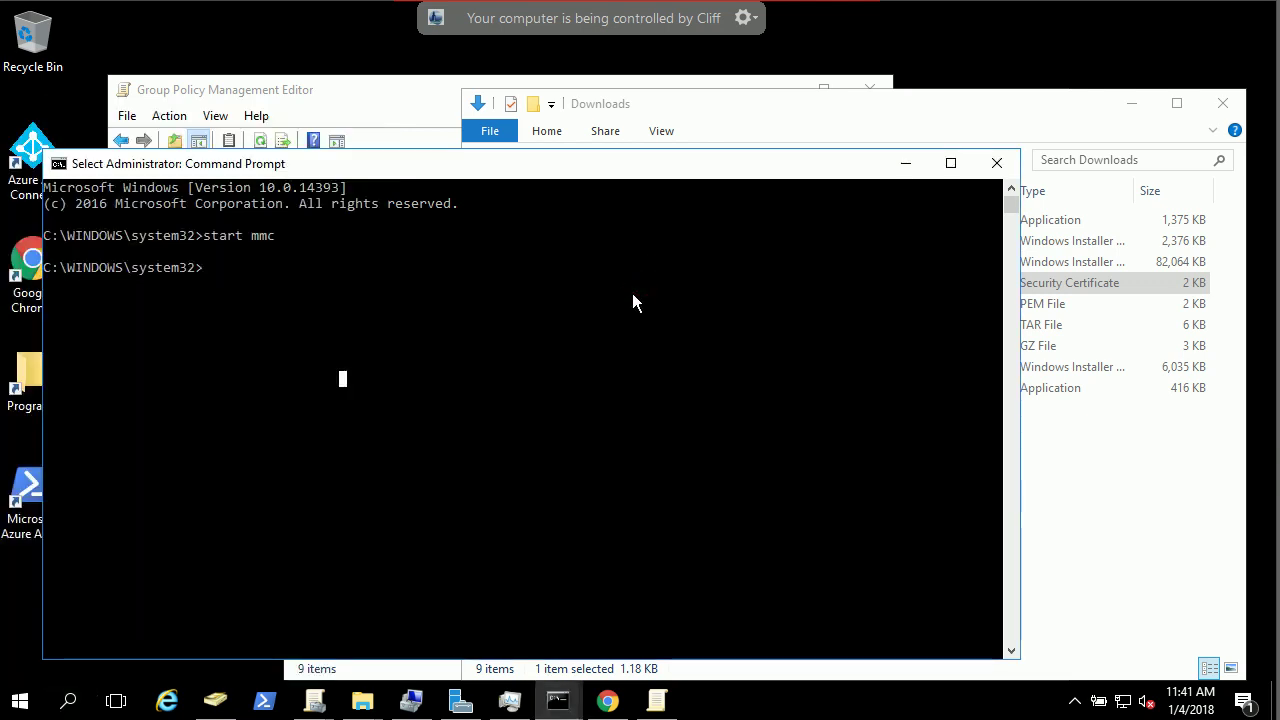
key("Up")
key("Return")
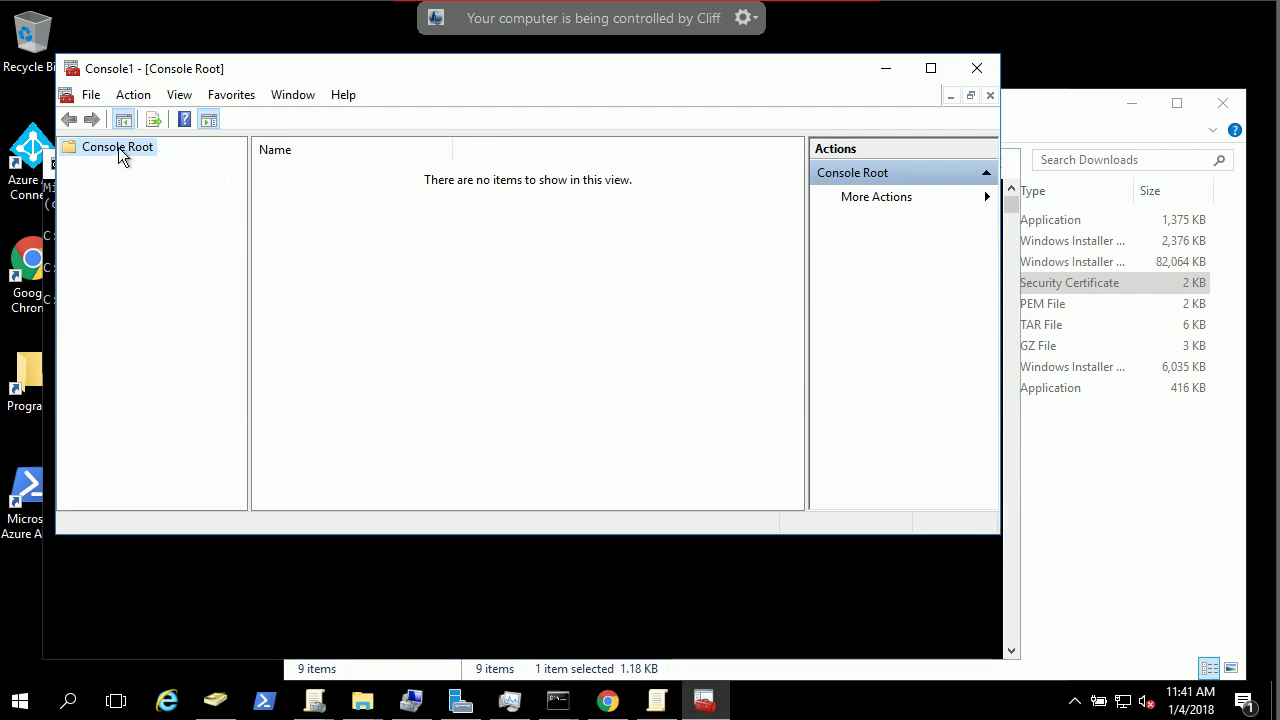
- Open Add/Remove Snap-in from the File menu and add the Certificates snap-in
right_click(118, 147)
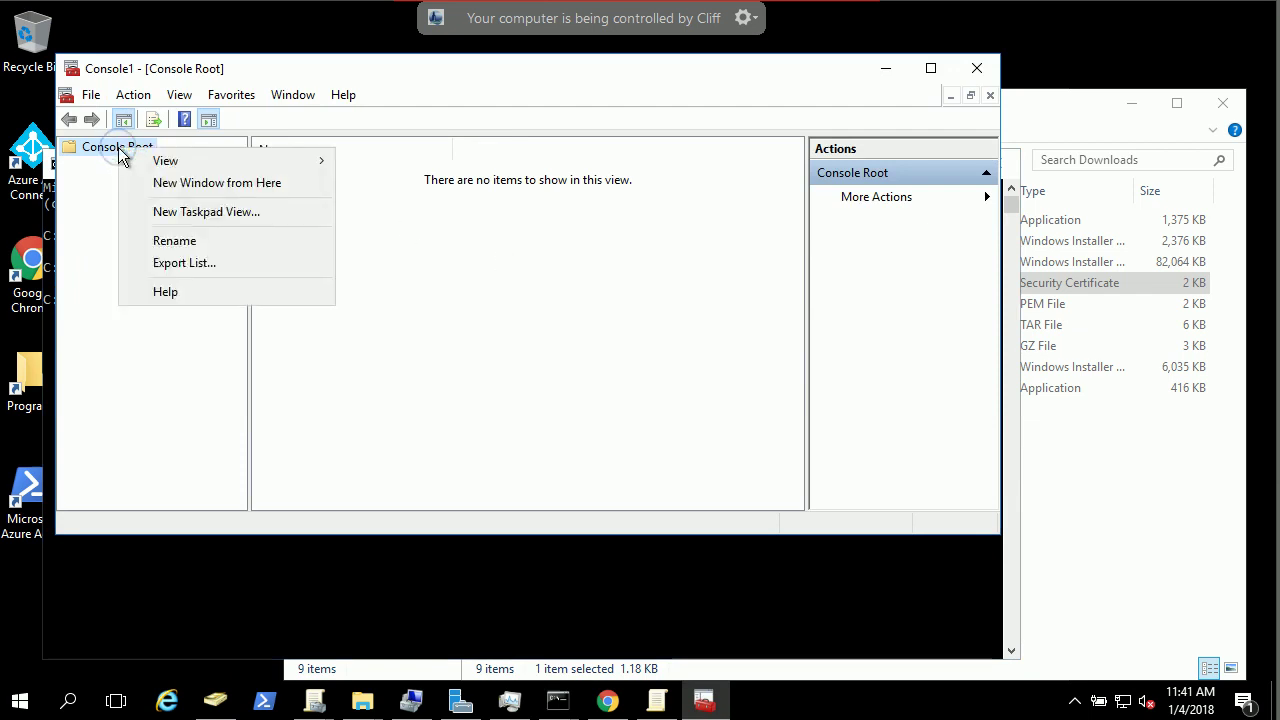
left_click(89, 95)
left_click(89, 95)
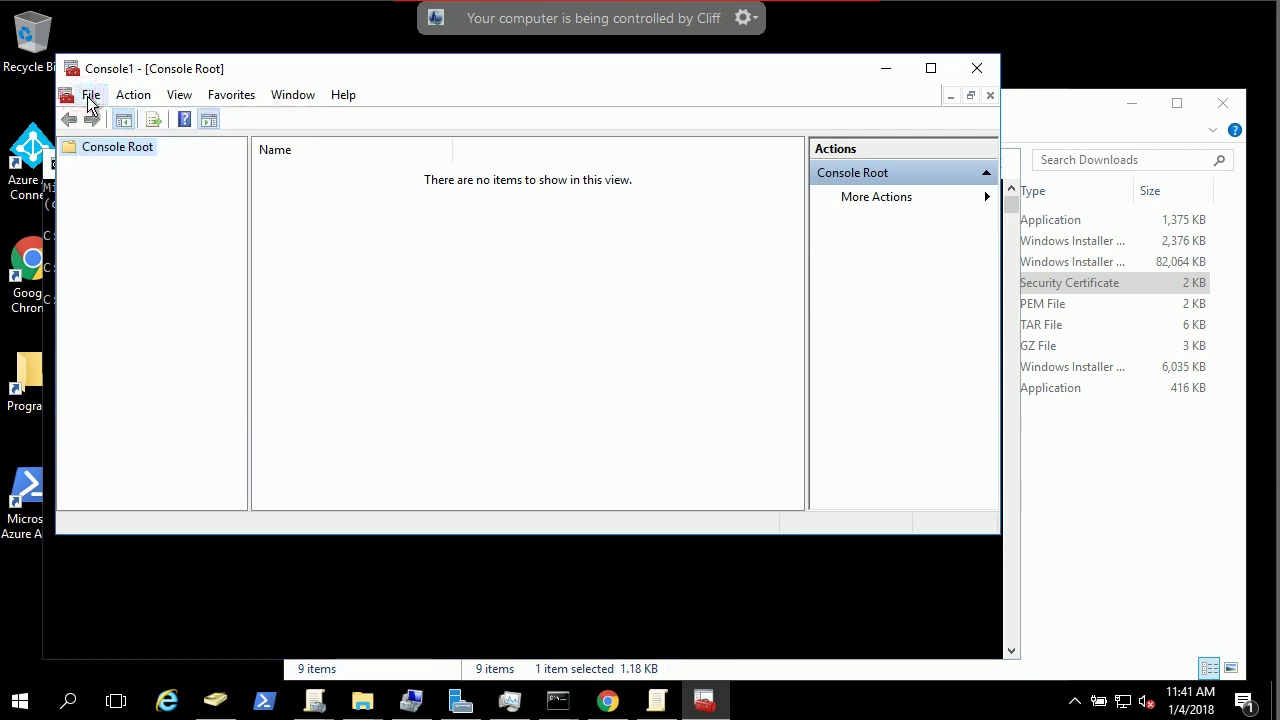
left_click(89, 95)
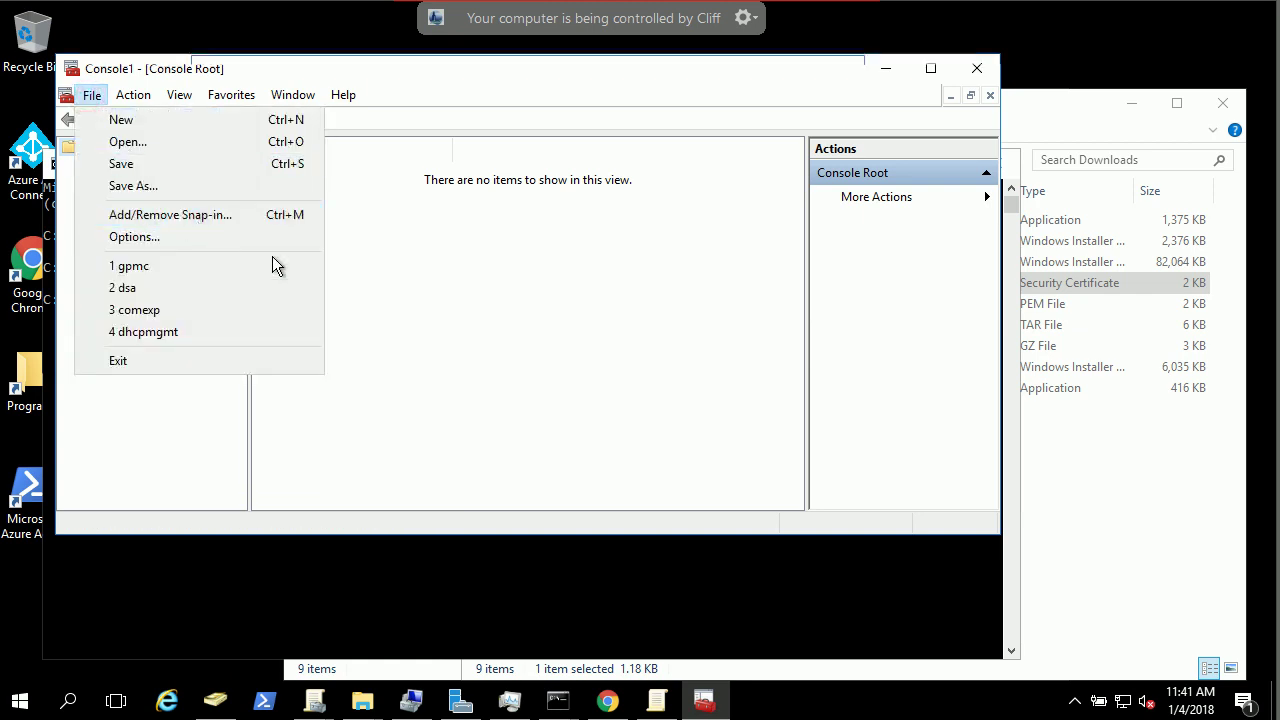
left_click(170, 214)
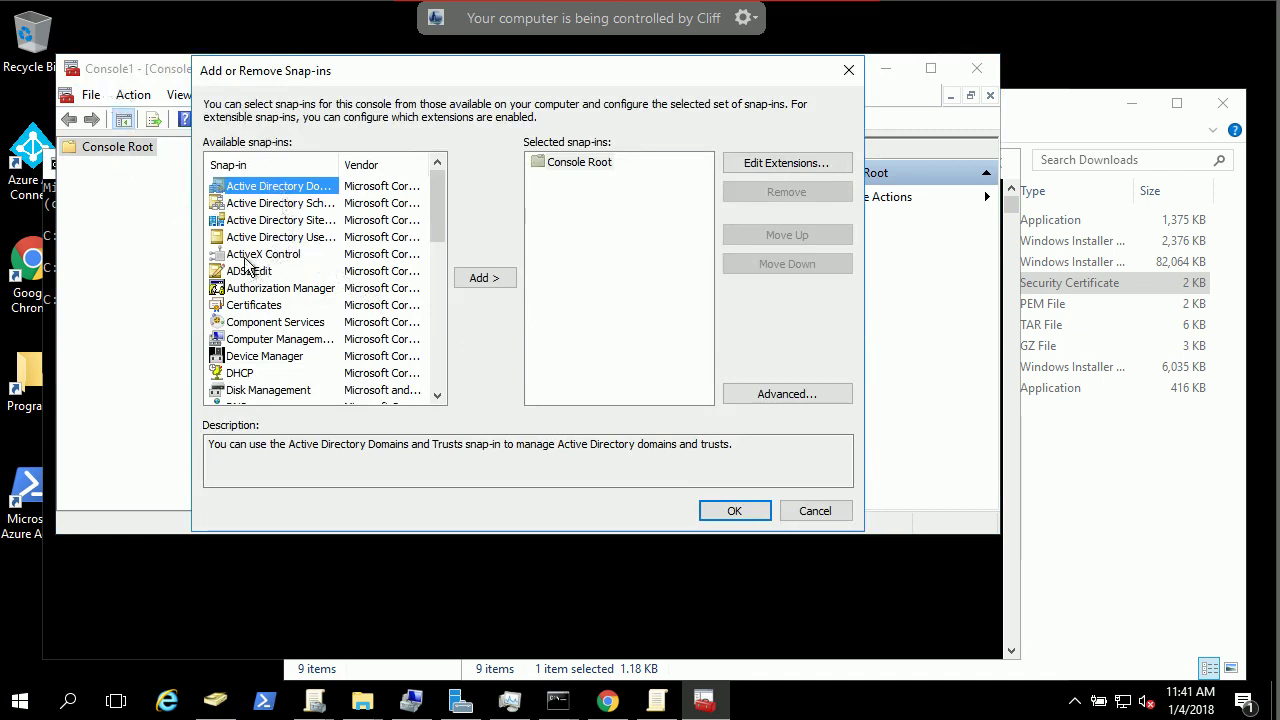
left_click(273, 308)
left_click(467, 277)
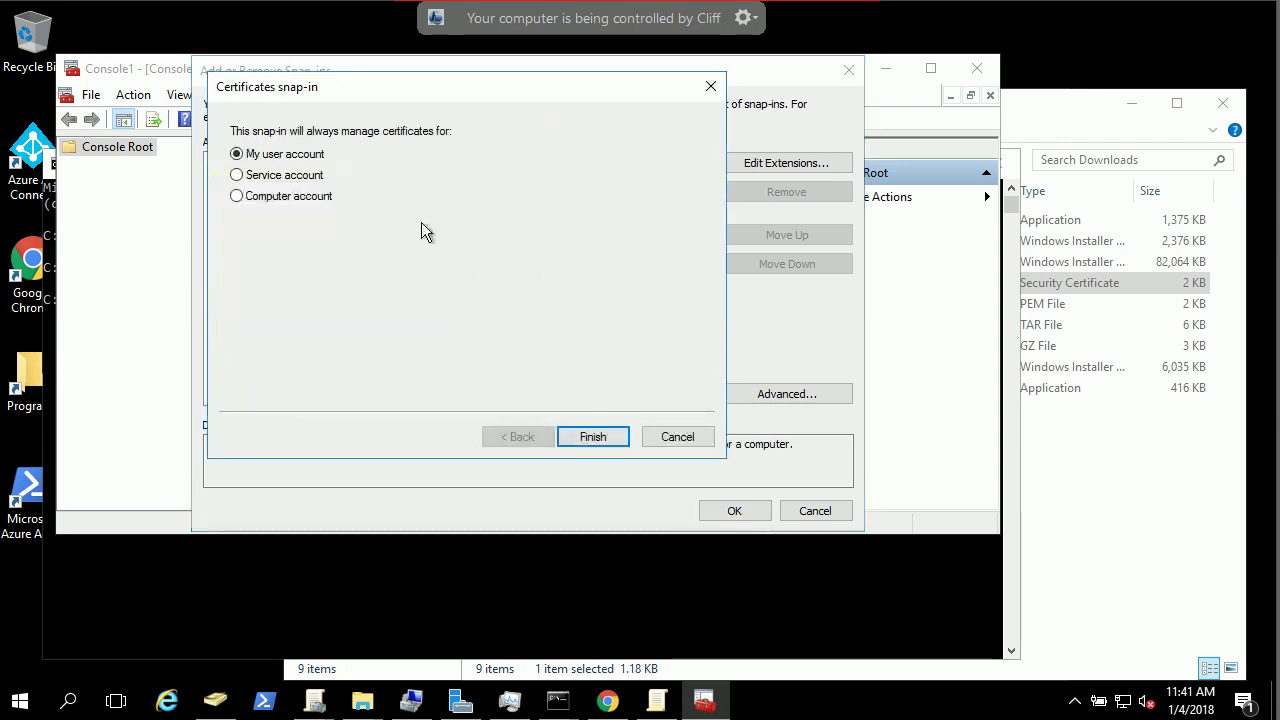
- Set the Certificates snap-in to manage the local computer account and expand its stores
left_click(295, 196)
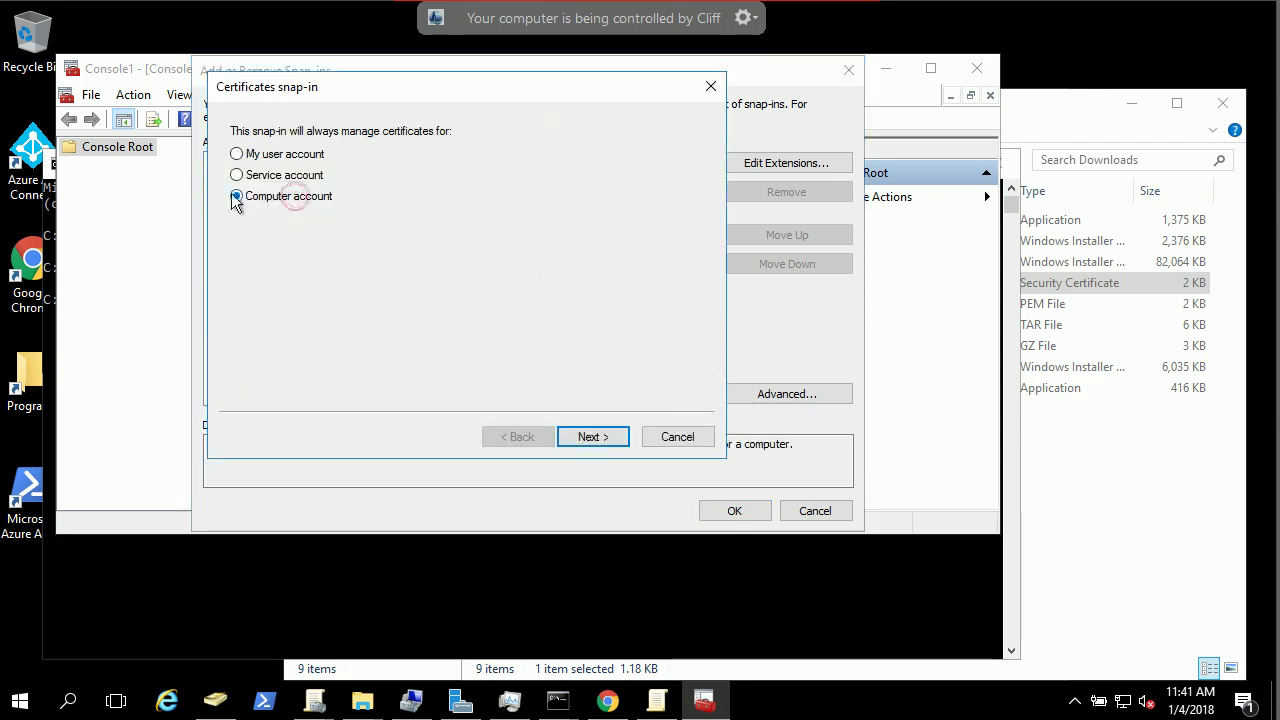
left_click(574, 434)
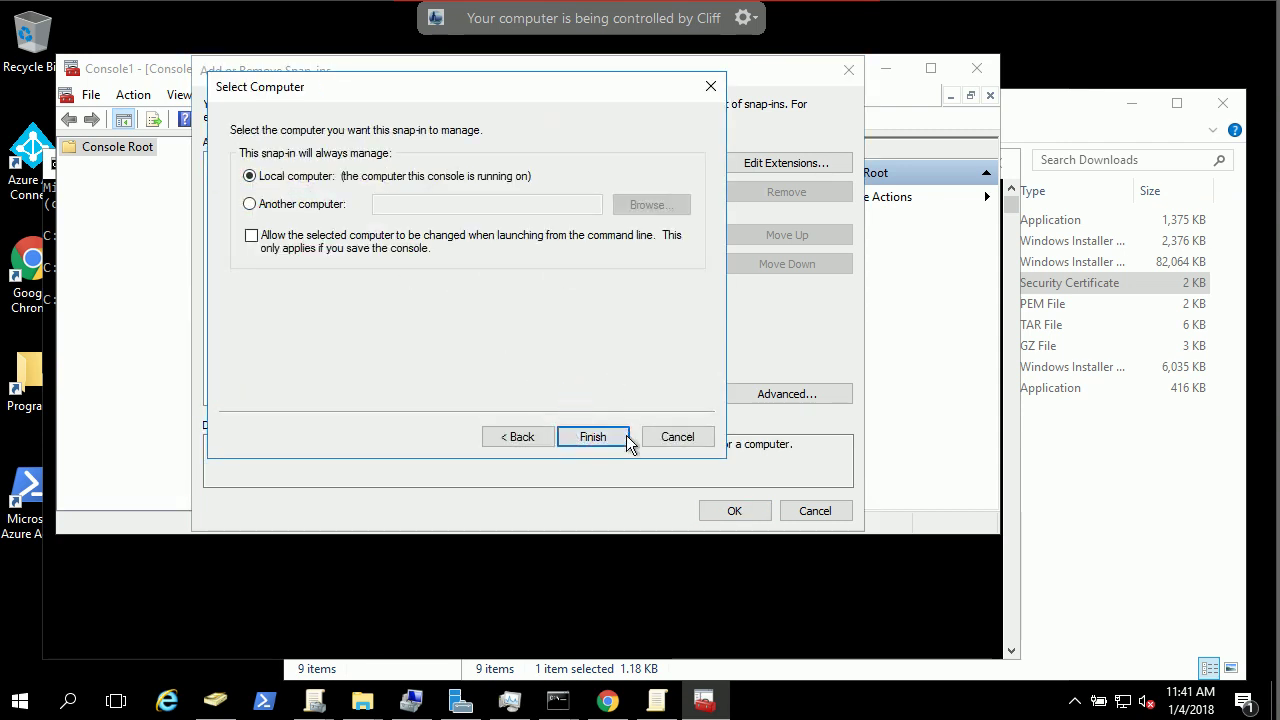
left_click(603, 437)
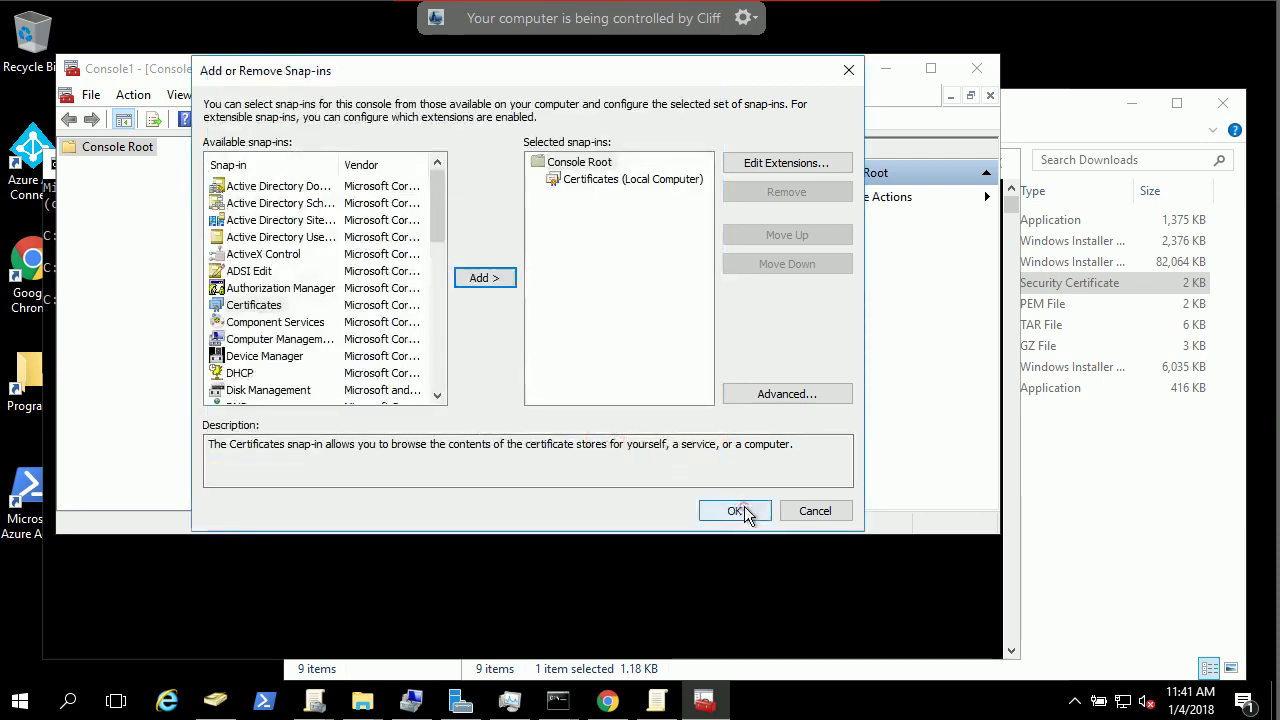
left_click(735, 511)
left_click(165, 170)
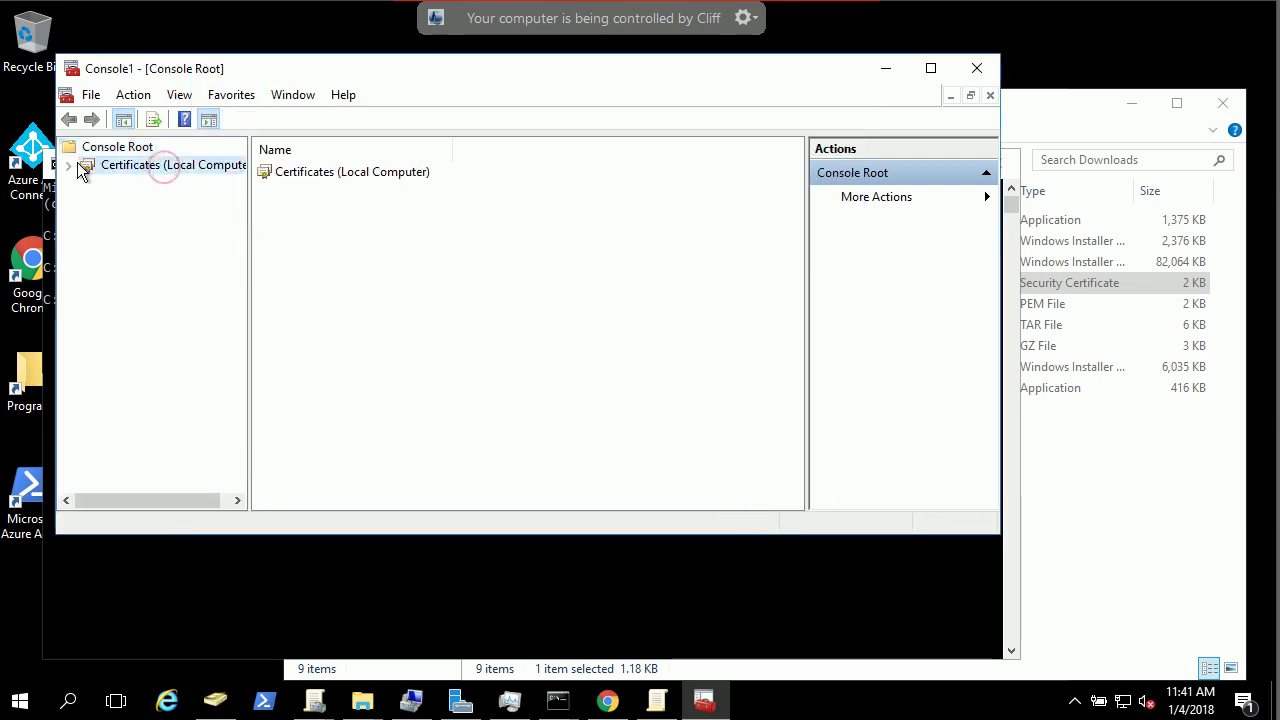
left_click(75, 165)
- Open Personal > Certificates and start exporting the MIL-SRV.millwrights.local certificate via All Tasks
left_click(104, 183)
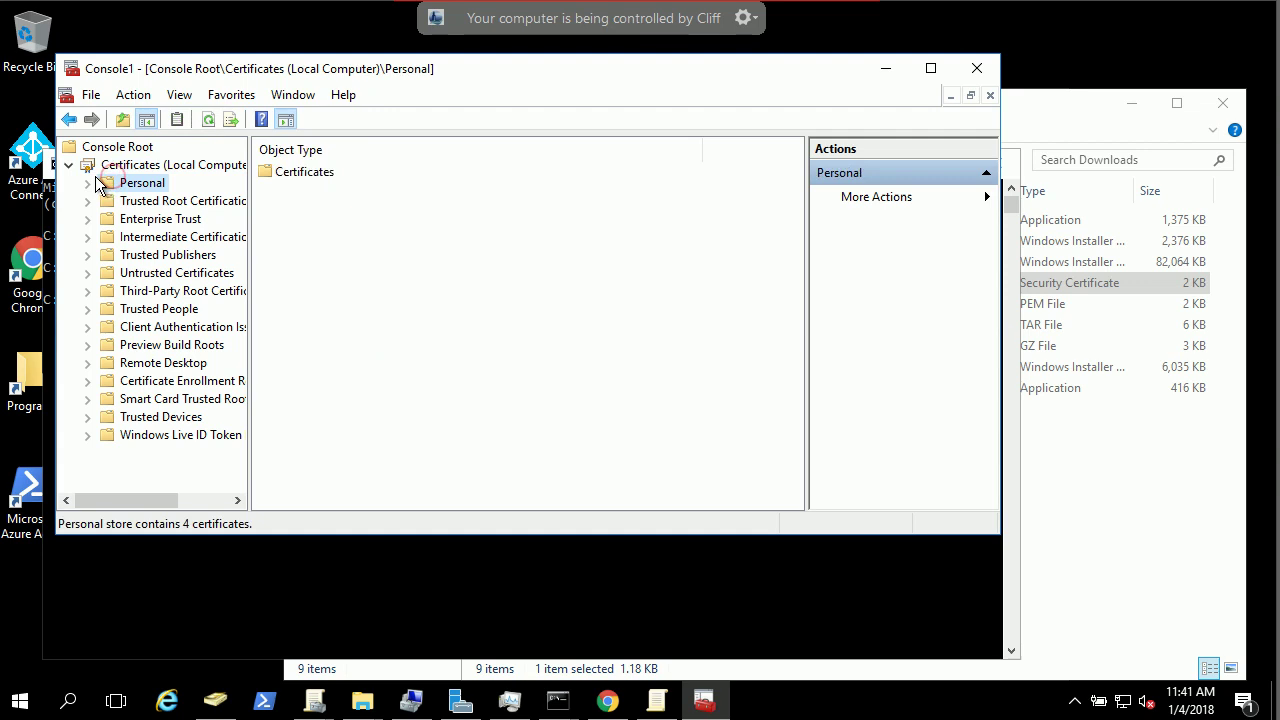
left_click(89, 184)
left_click(150, 203)
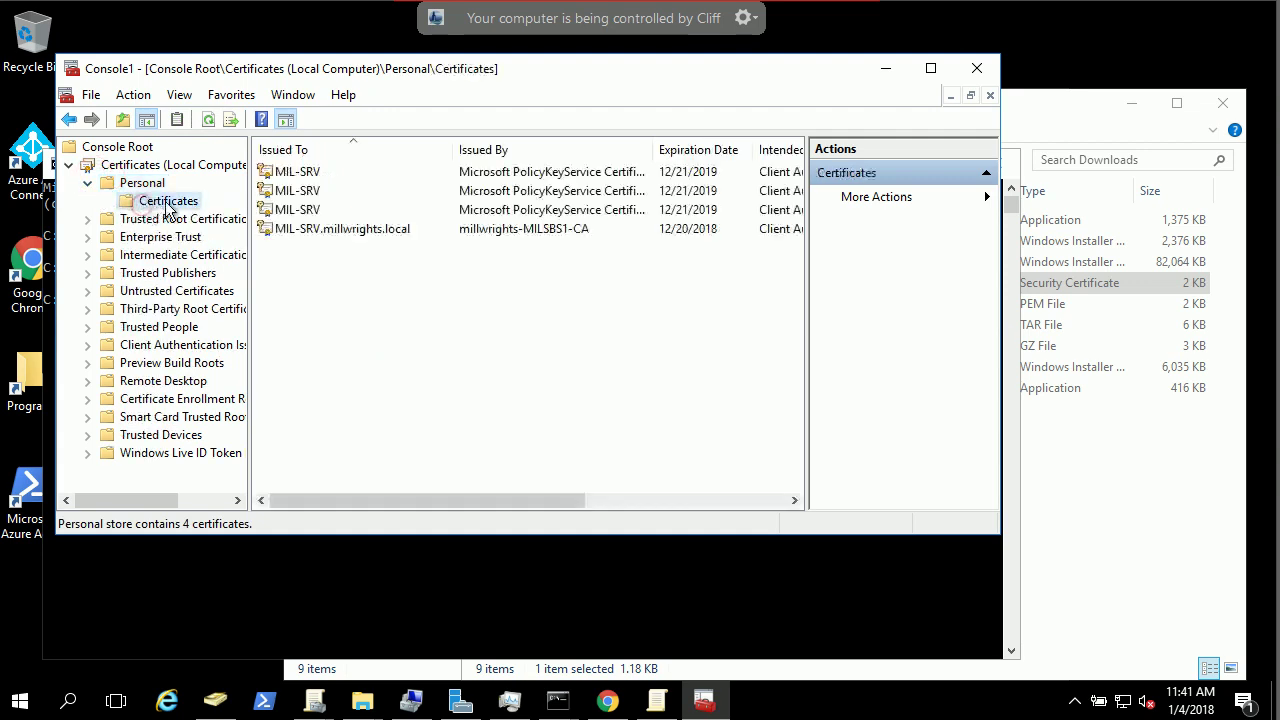
left_click(332, 228)
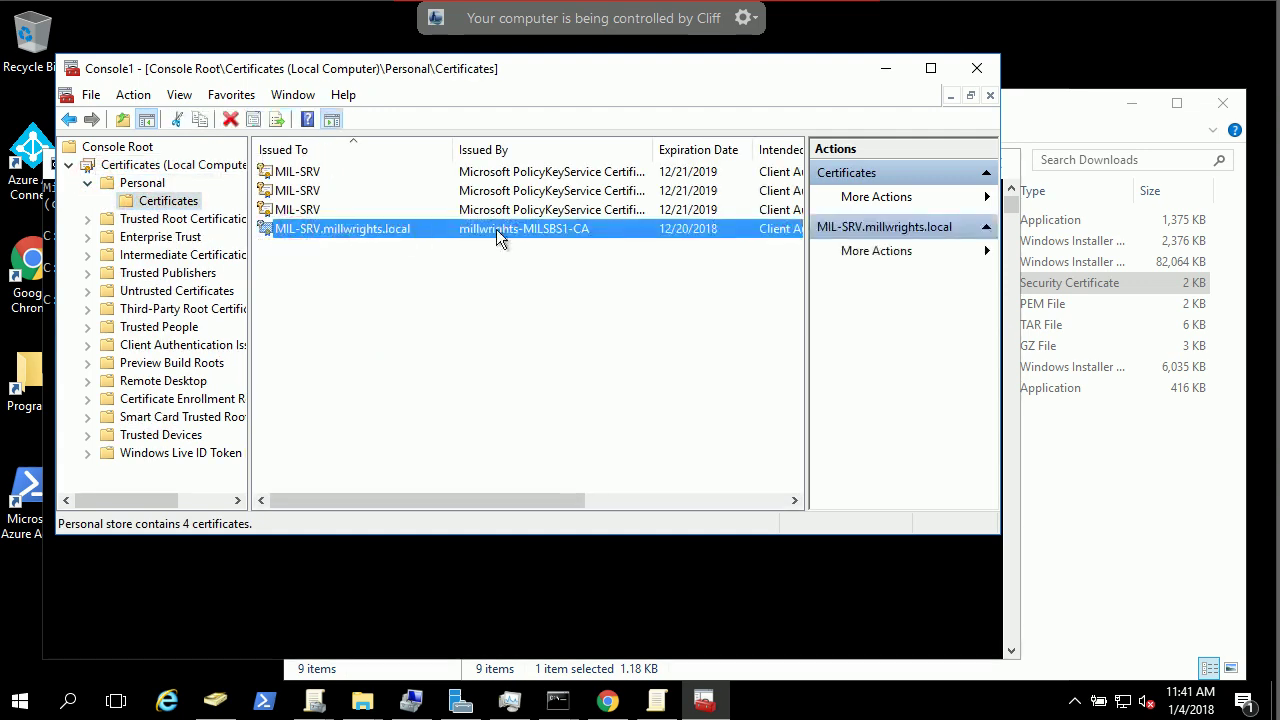
right_click(378, 222)
mouse_move(456, 263)
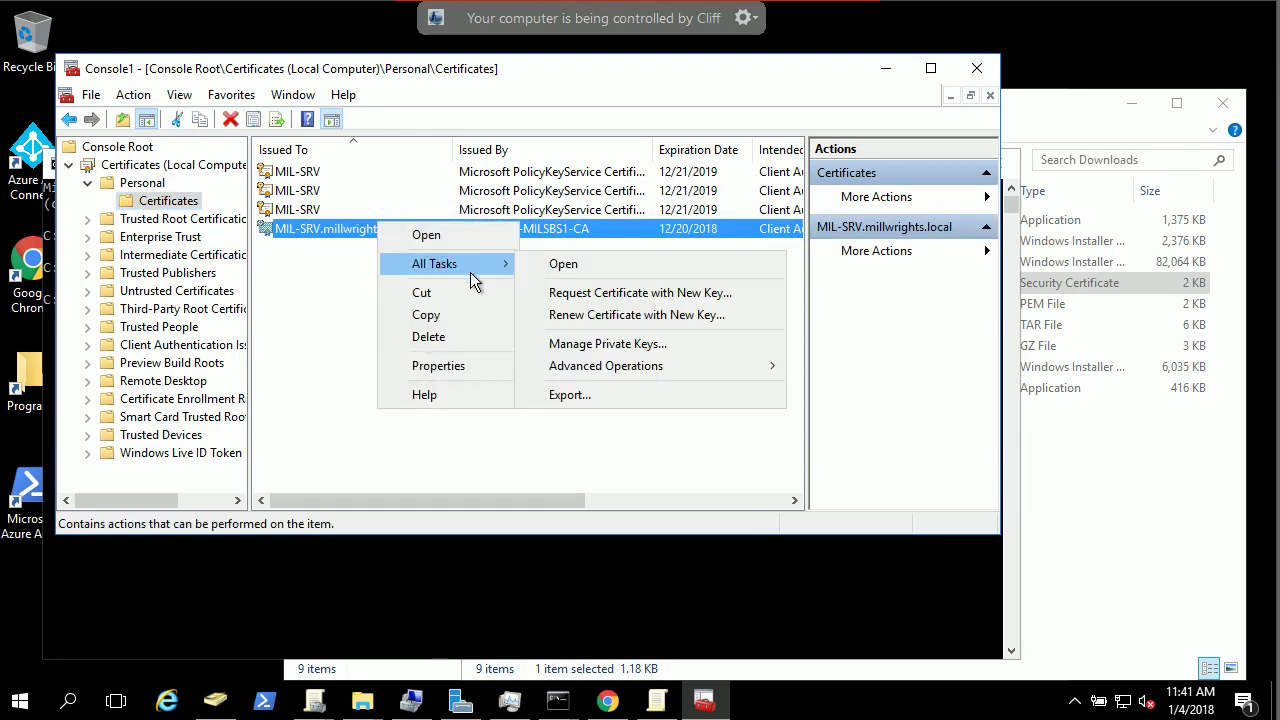
left_click(591, 398)
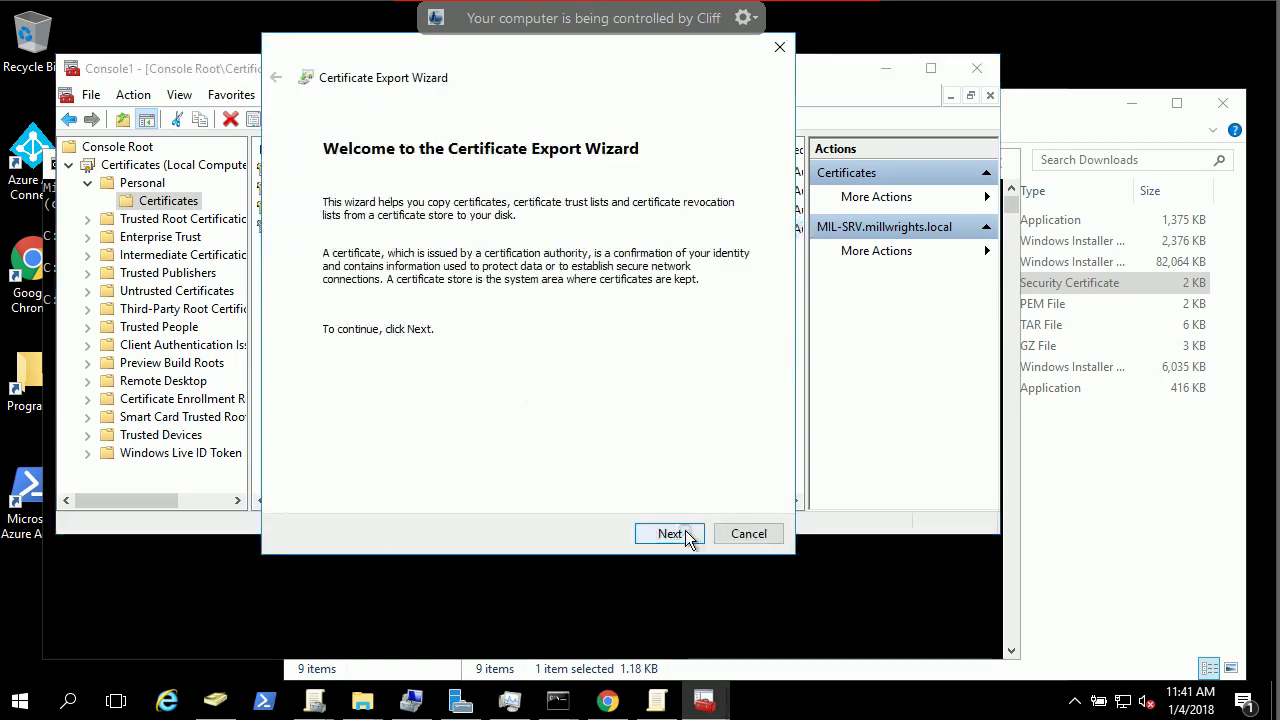
- Export the certificate without its private key, DER X.509 format, as ca.cer in Downloads
left_click(685, 530)
left_click(678, 531)
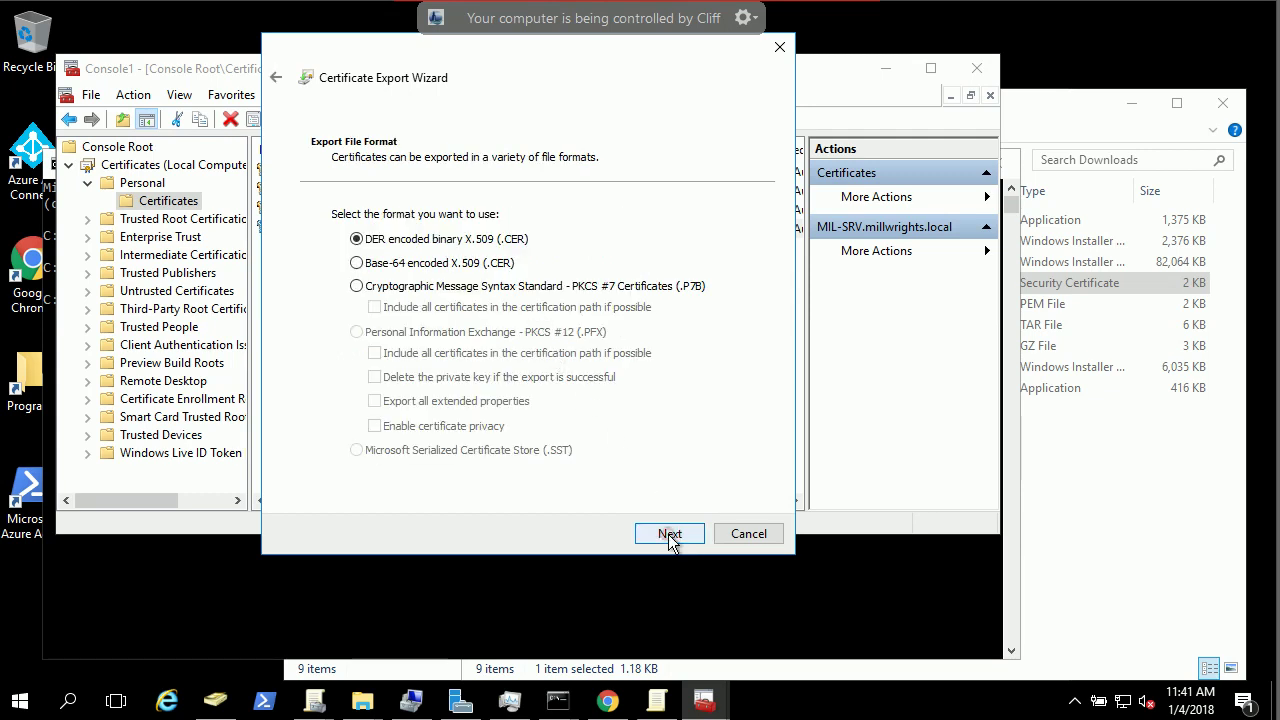
left_click(668, 533)
type("cer")
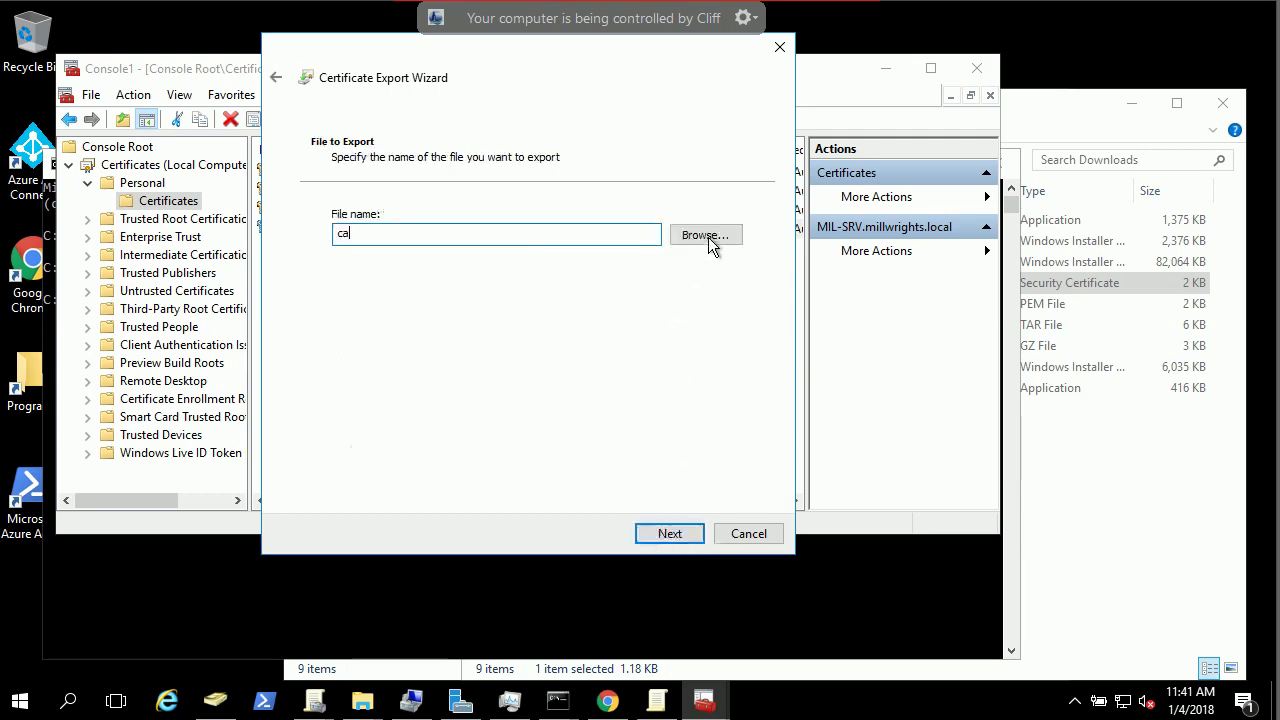
left_click(706, 236)
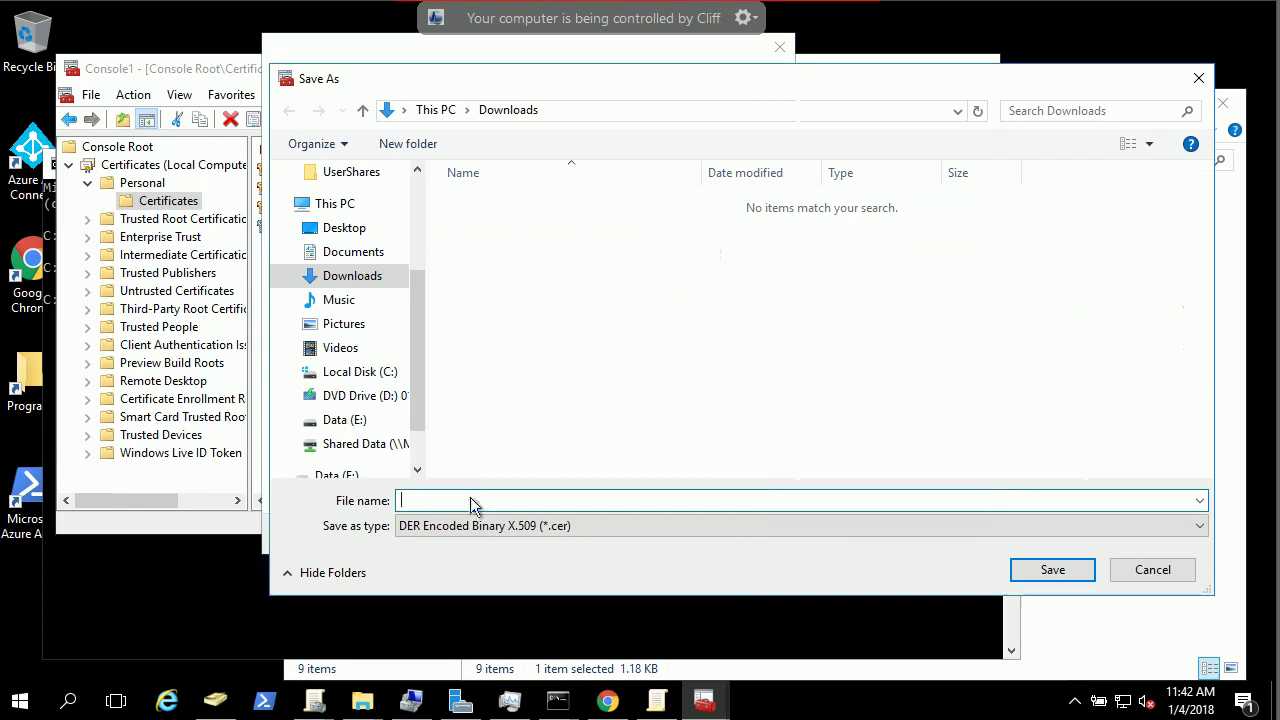
type("ca")
left_click(1050, 572)
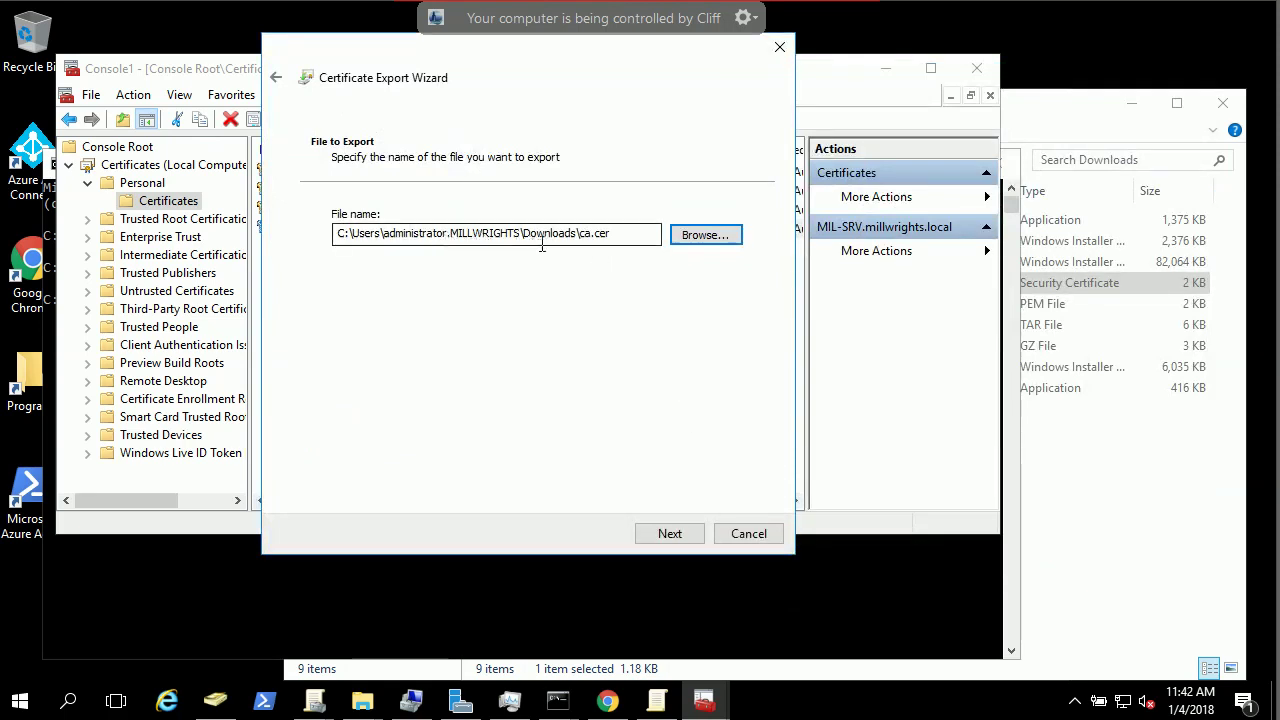
left_click(660, 536)
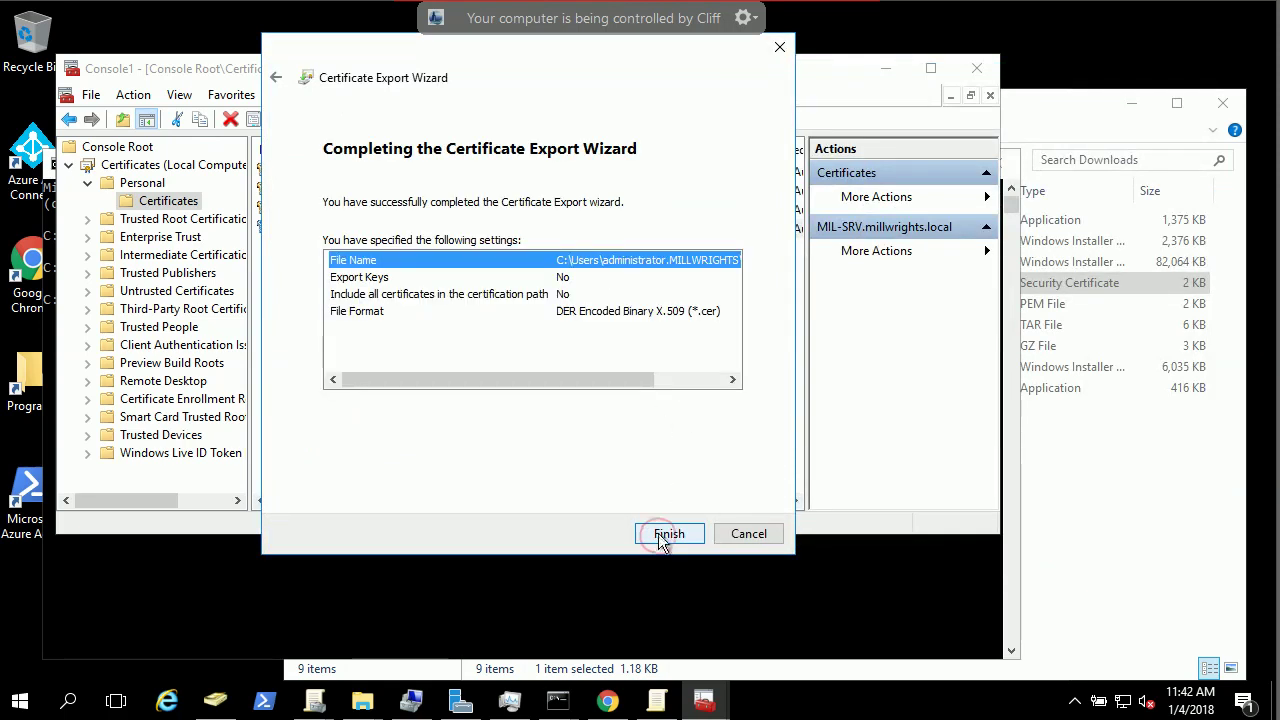
left_click(665, 534)
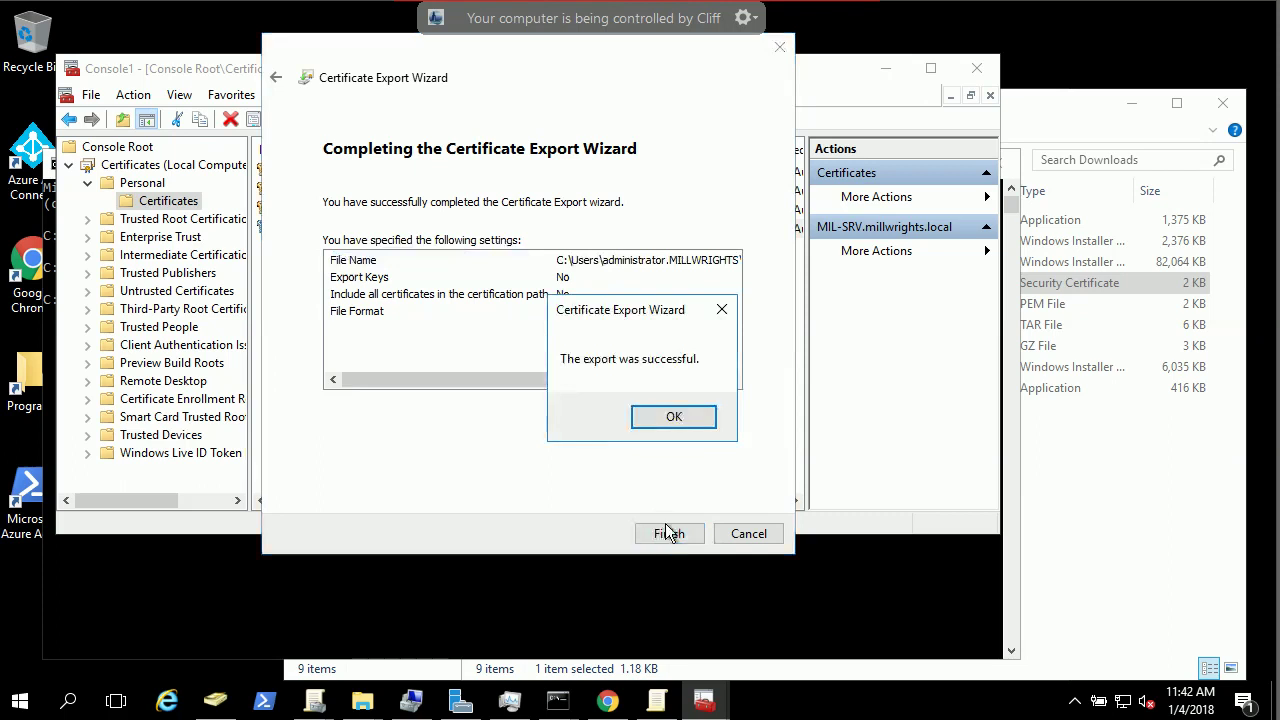
left_click(673, 418)
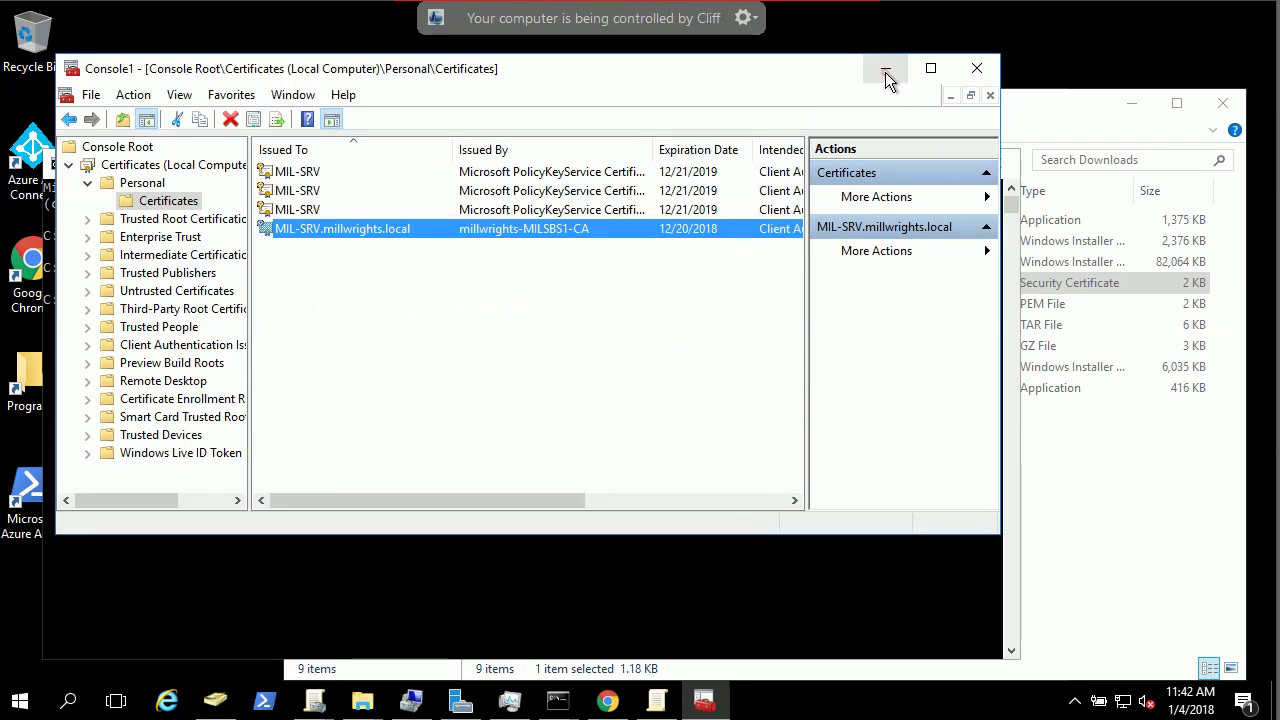
- Minimize the console and locate the exported ca certificate in File Explorer's Downloads folder
left_click(704, 700)
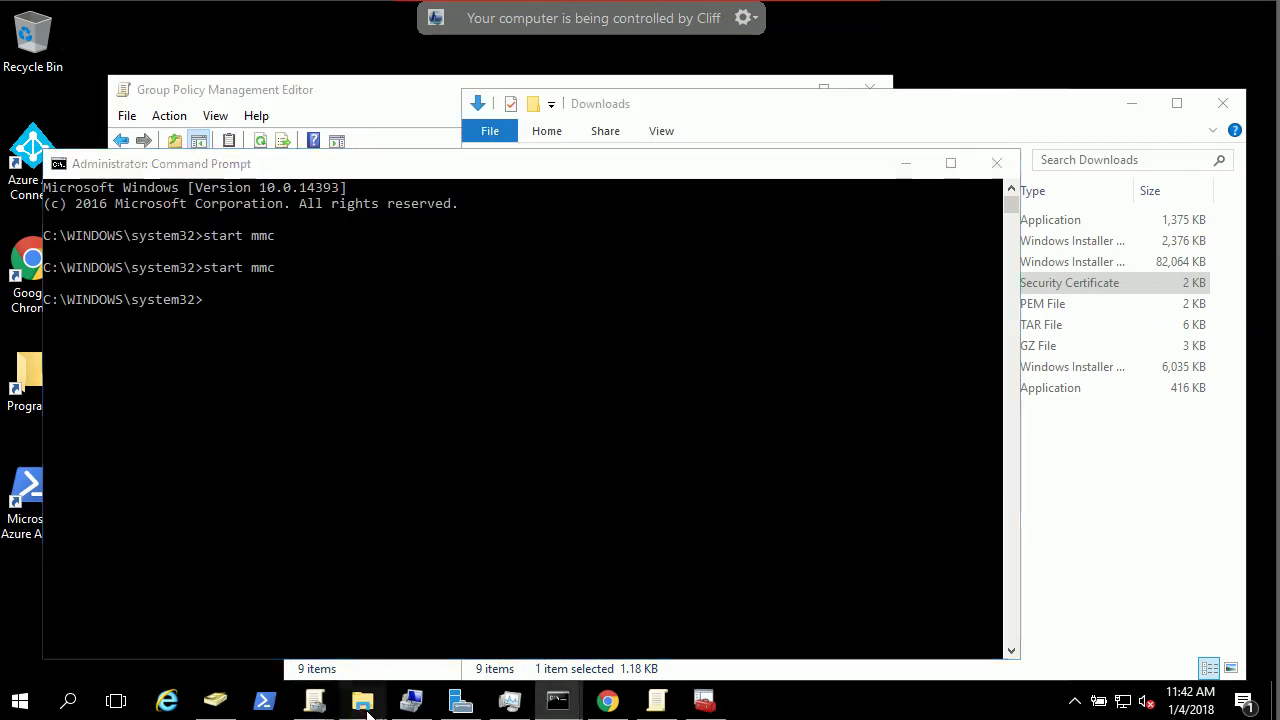
mouse_move(362, 700)
left_click(252, 607)
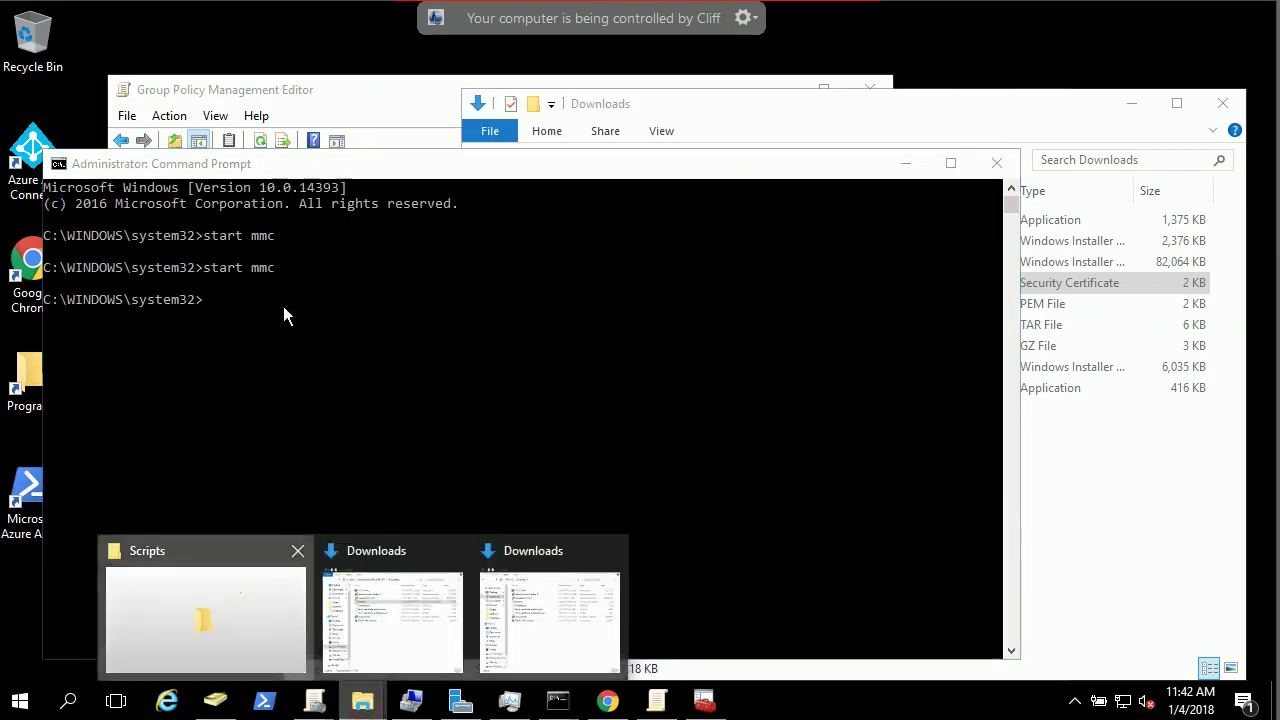
left_click(240, 248)
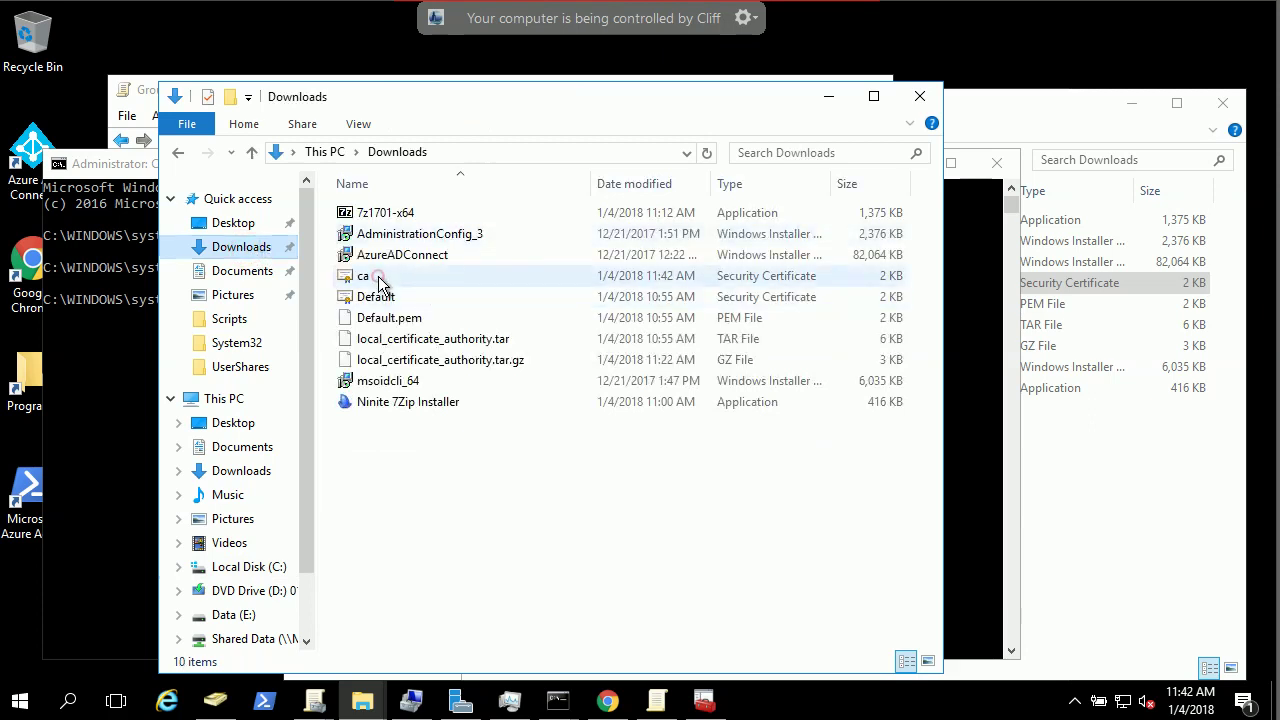
left_click(440, 275)
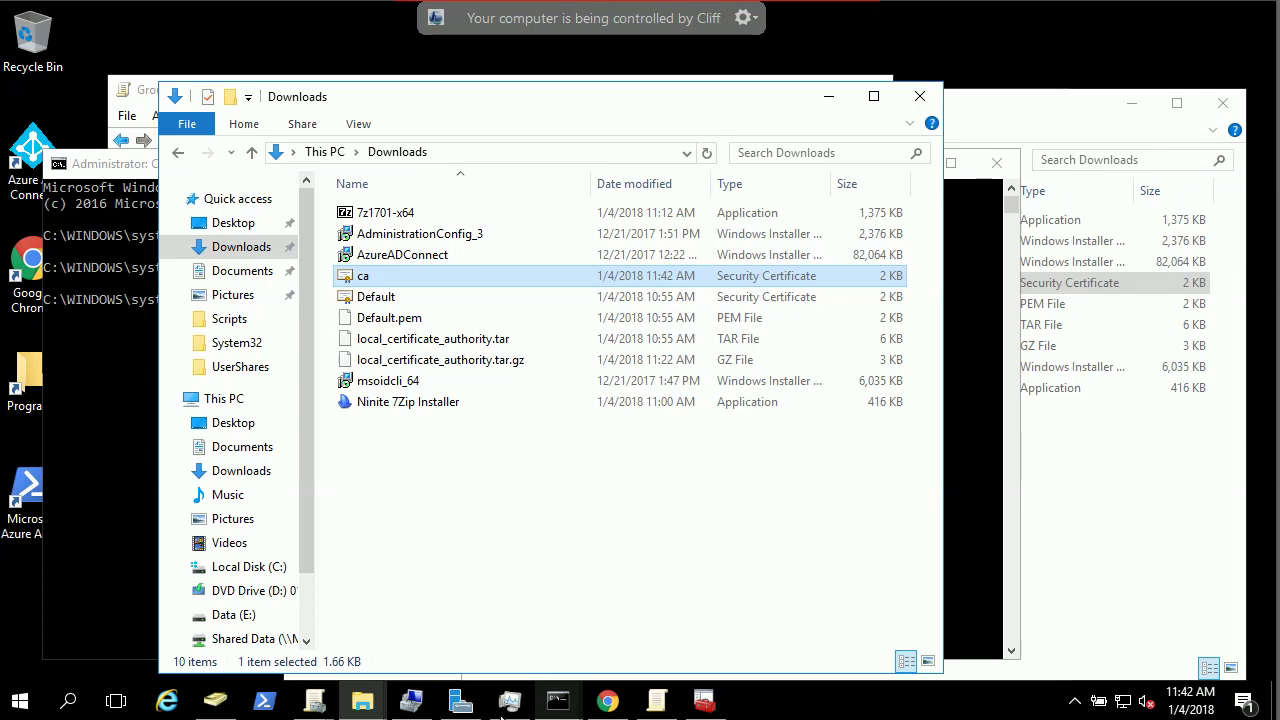
mouse_move(655, 711)
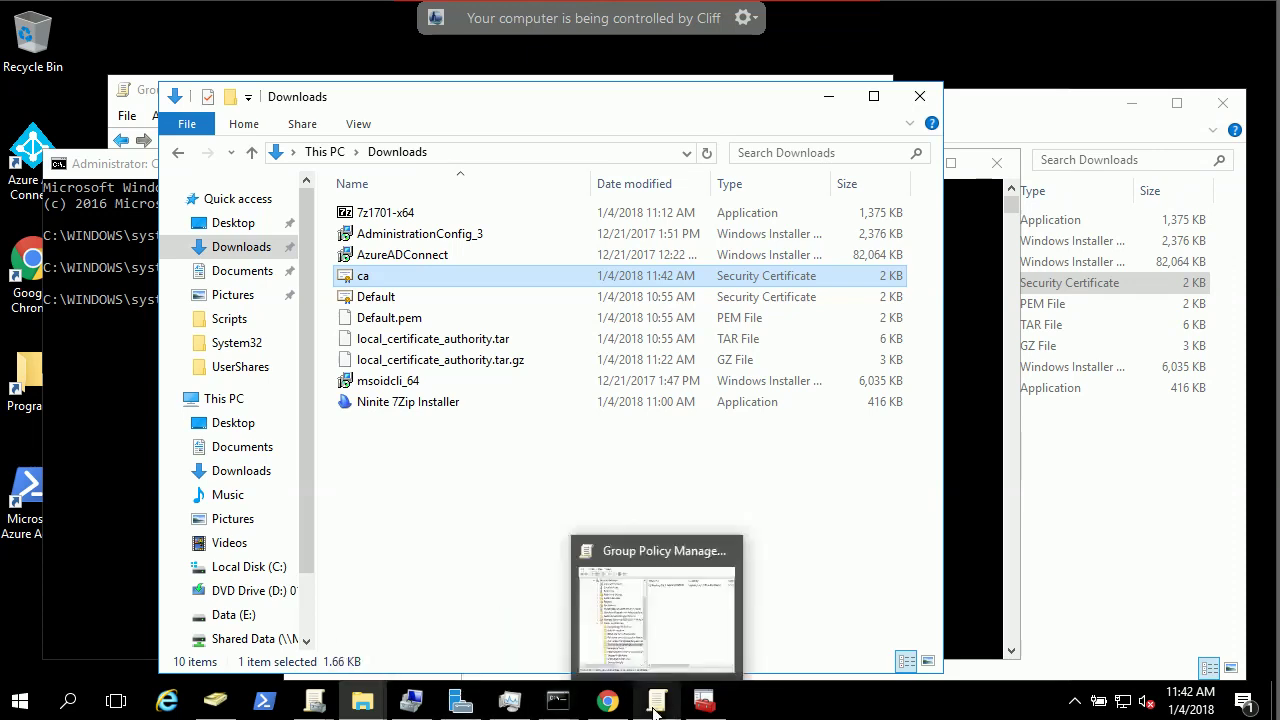
left_click(729, 550)
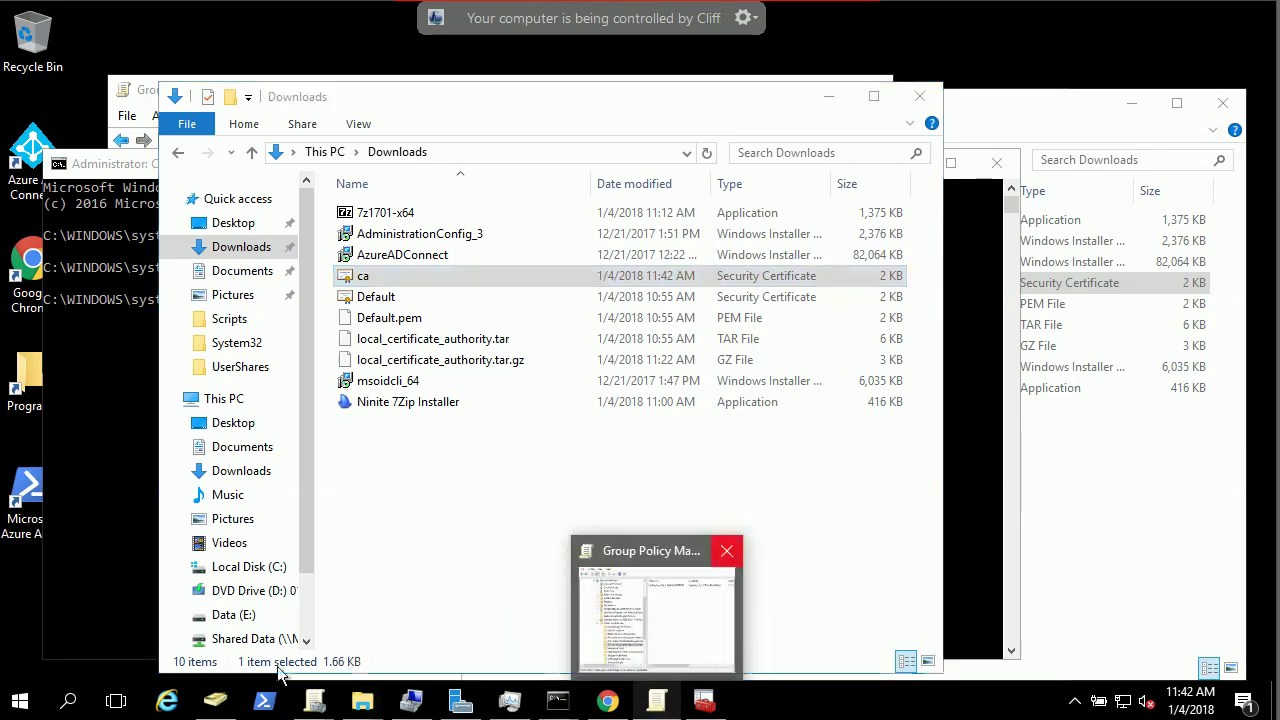
- Search for 'group', then switch to the already open Group Policy Management window
left_click(70, 703)
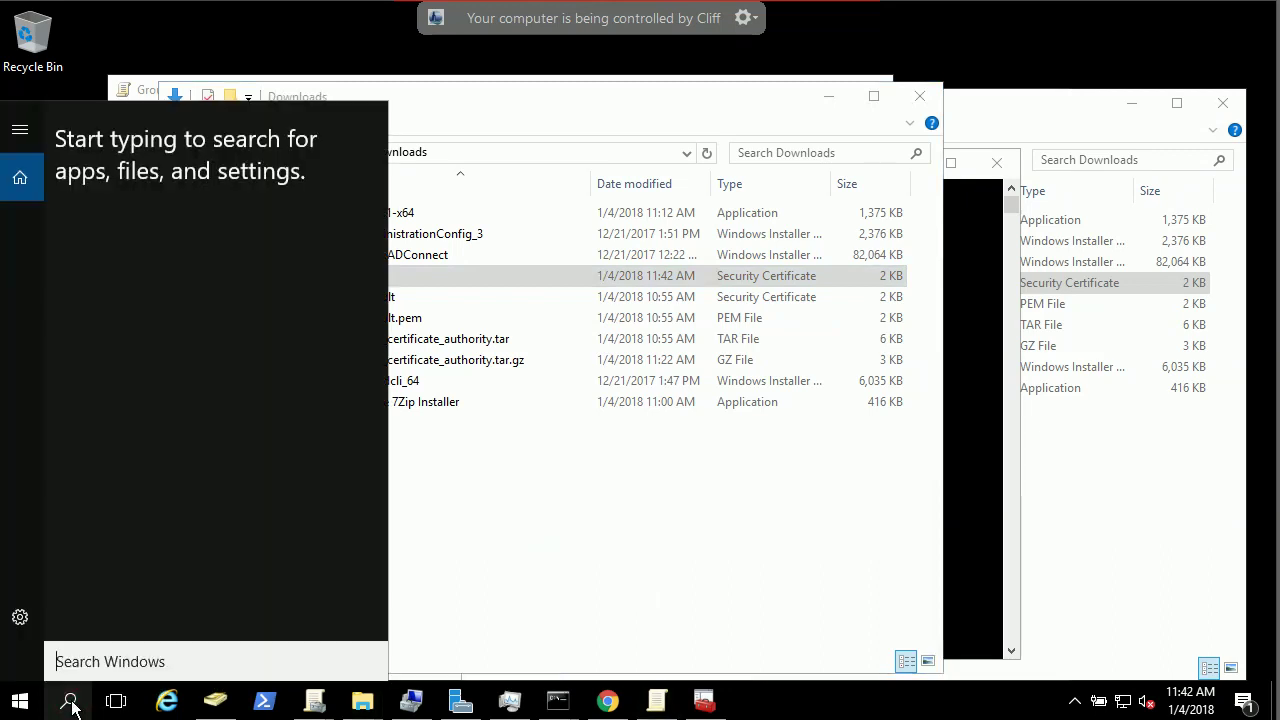
type("g")
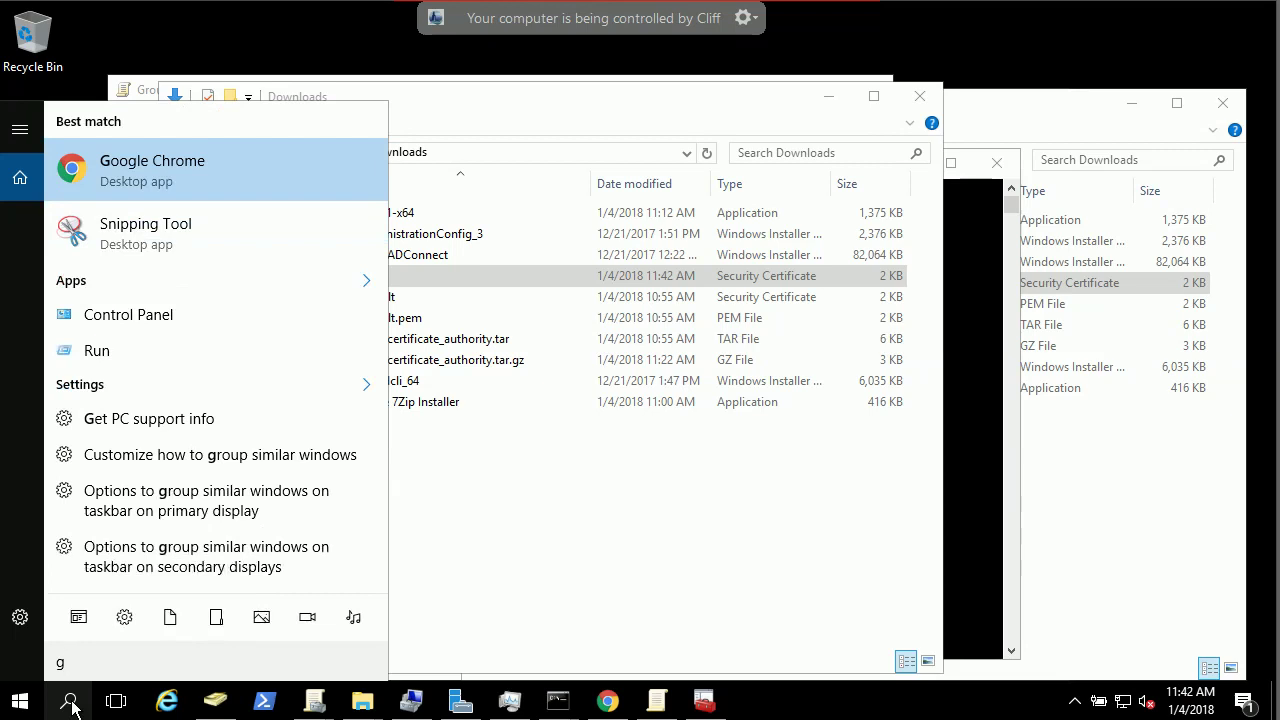
type("roup")
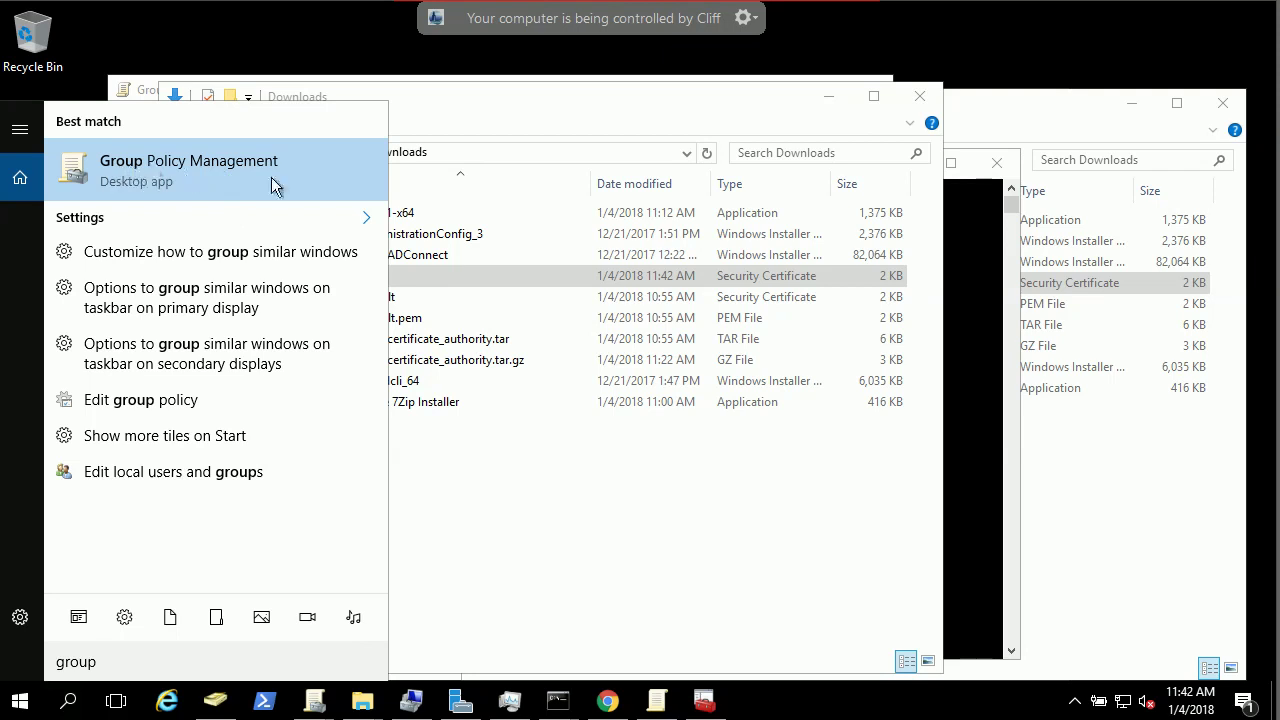
left_click(657, 712)
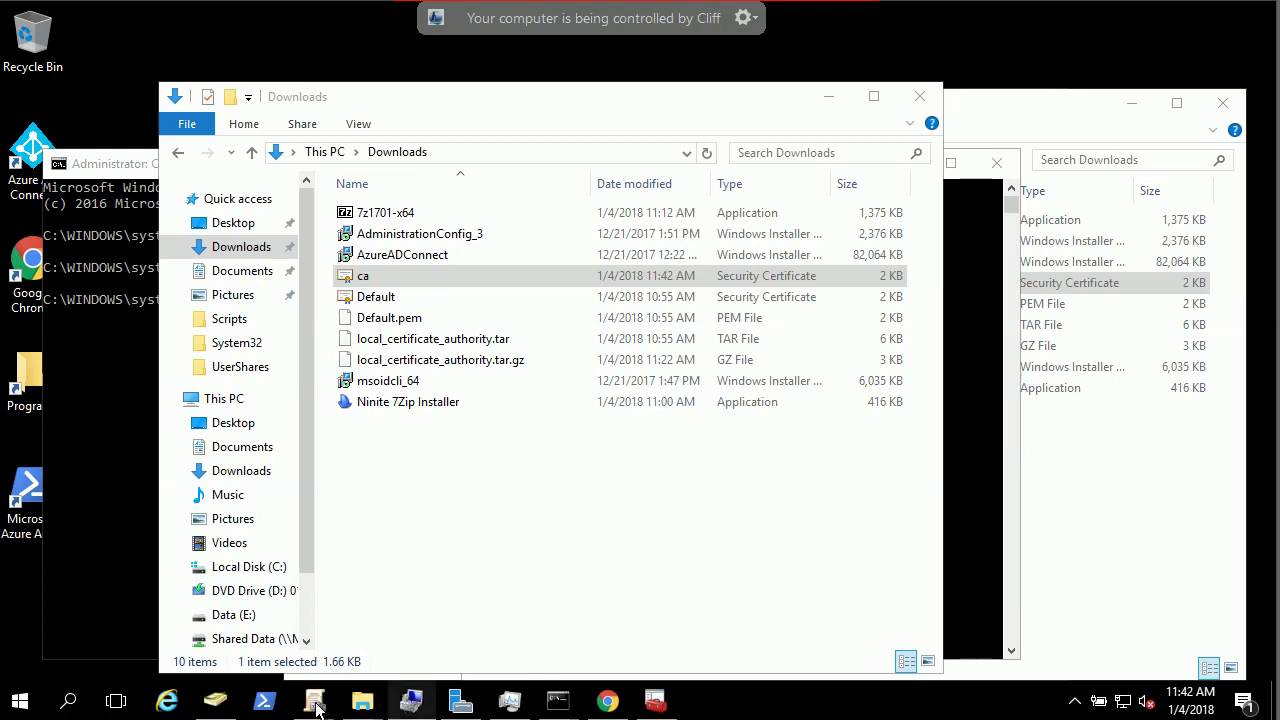
mouse_move(316, 707)
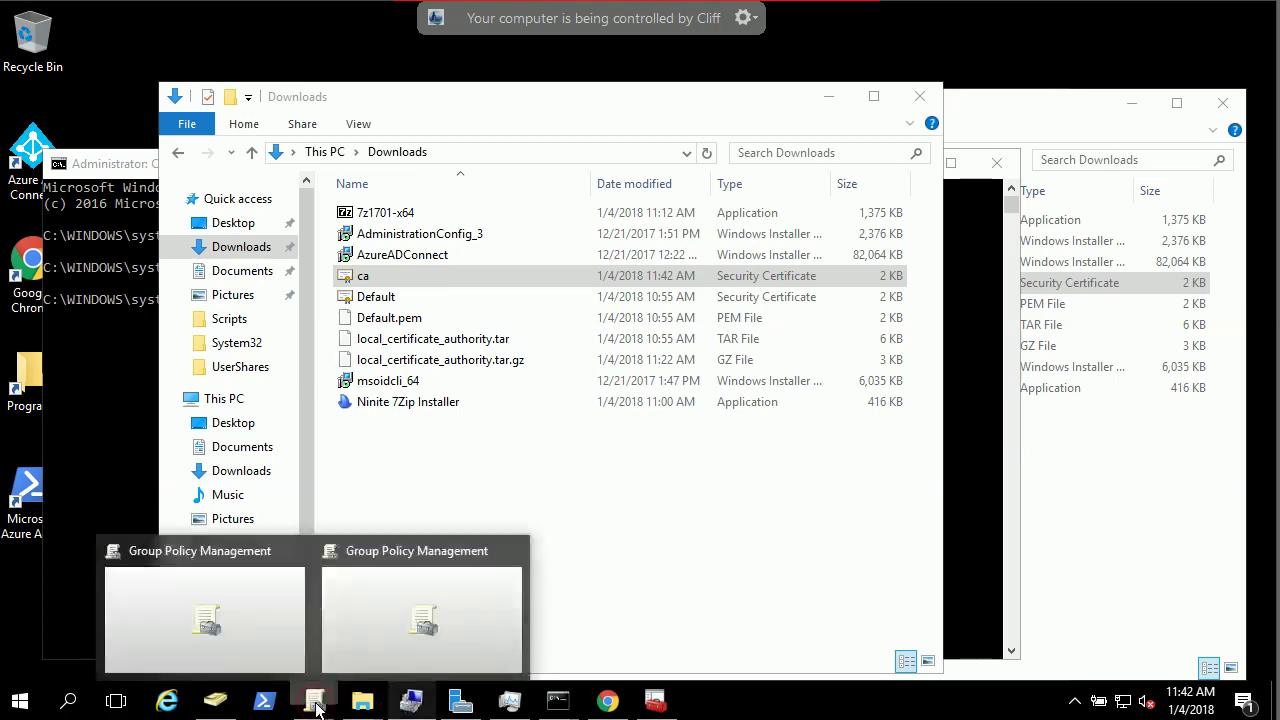
left_click(355, 596)
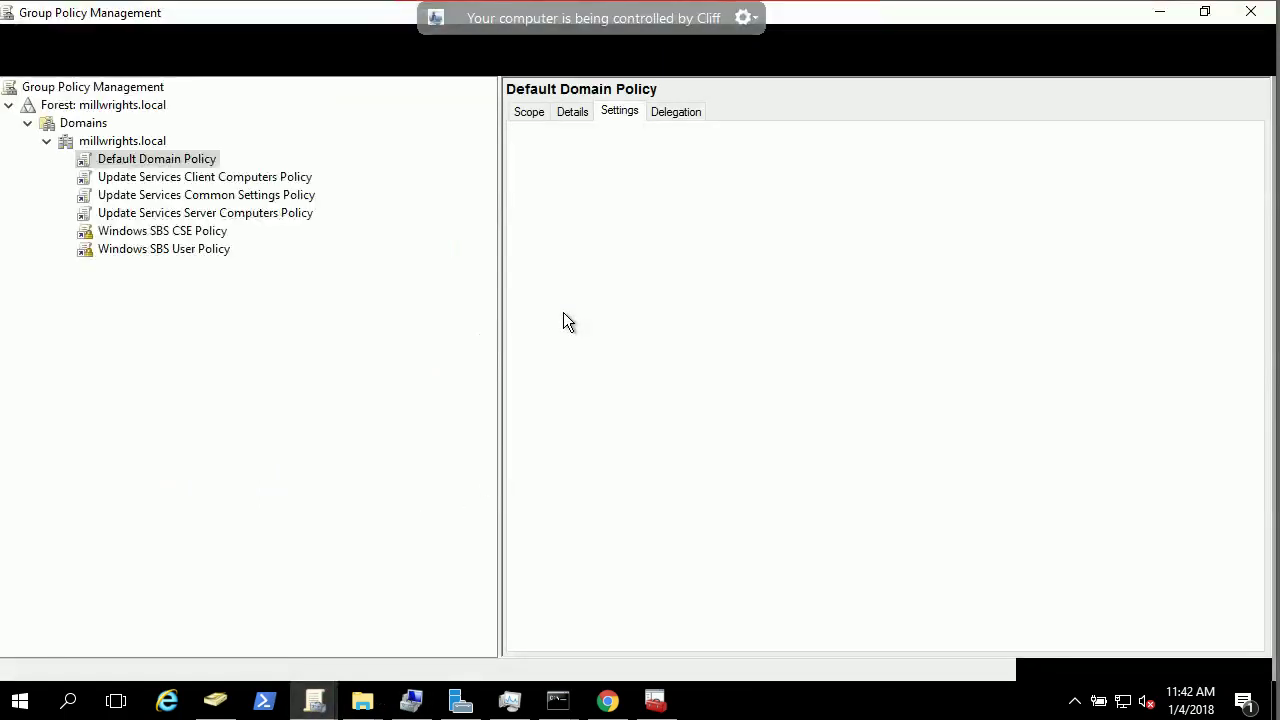
left_click(136, 143)
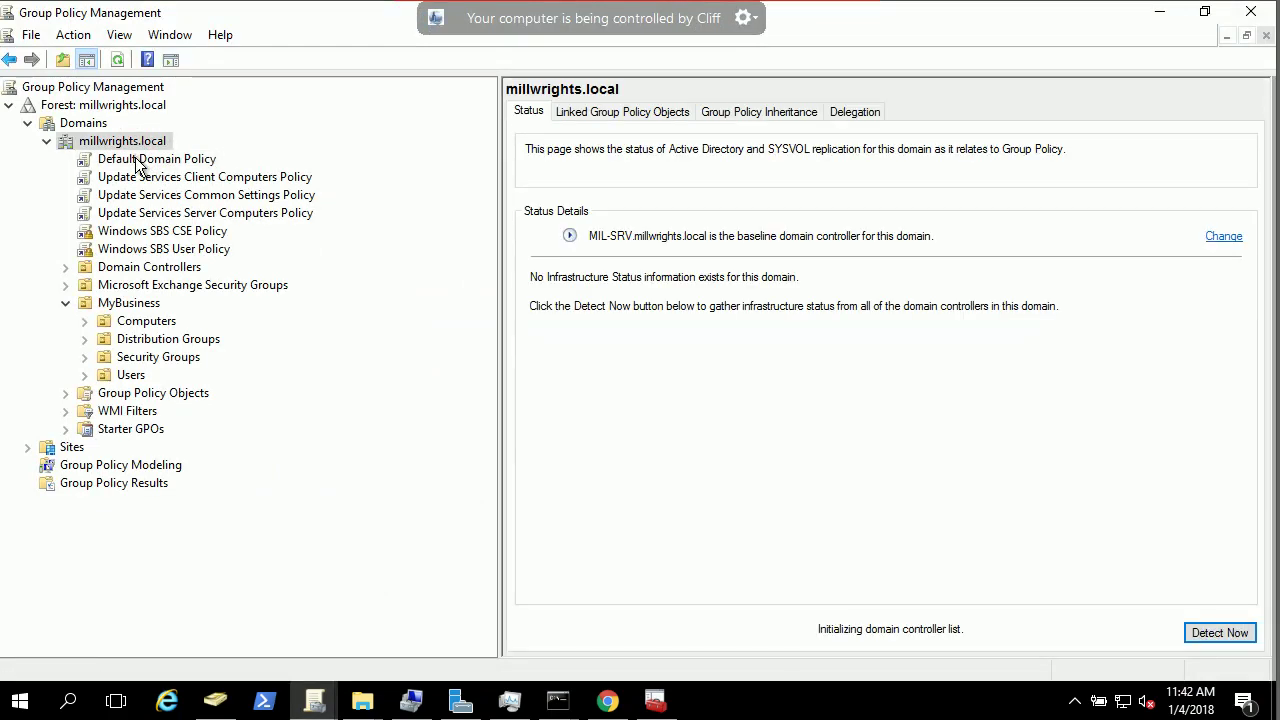
left_click(136, 161)
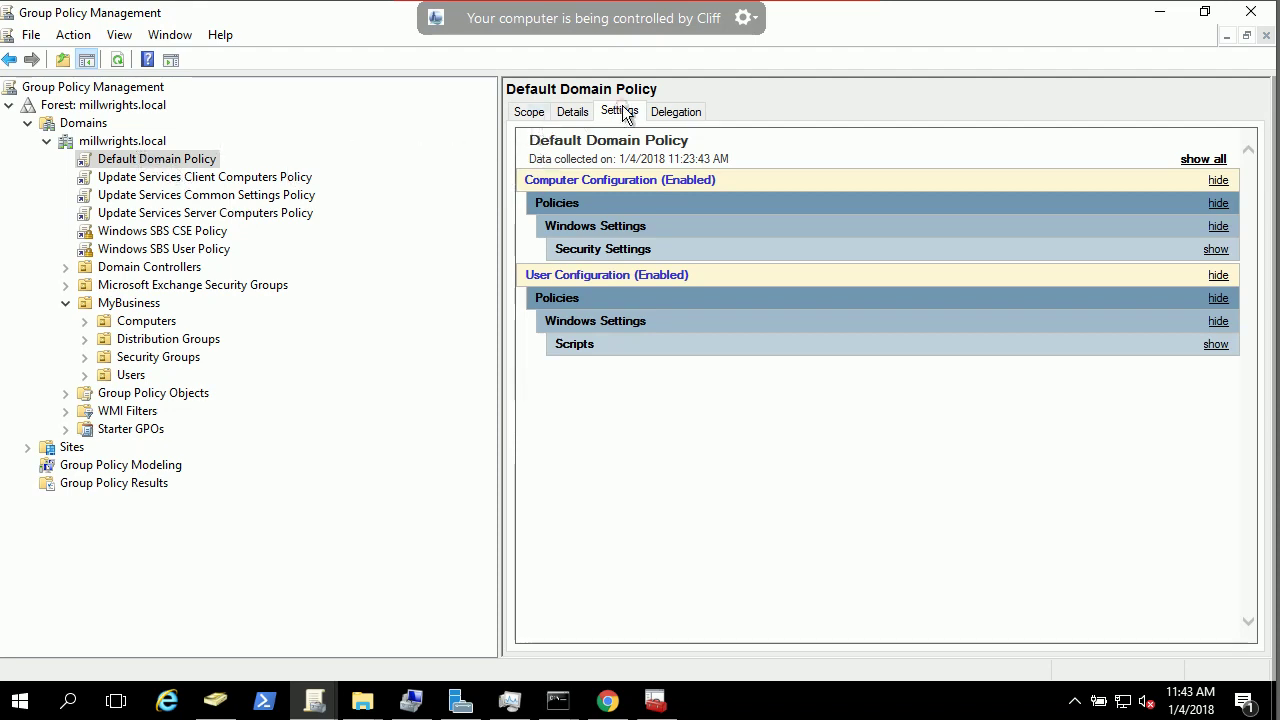
right_click(685, 434)
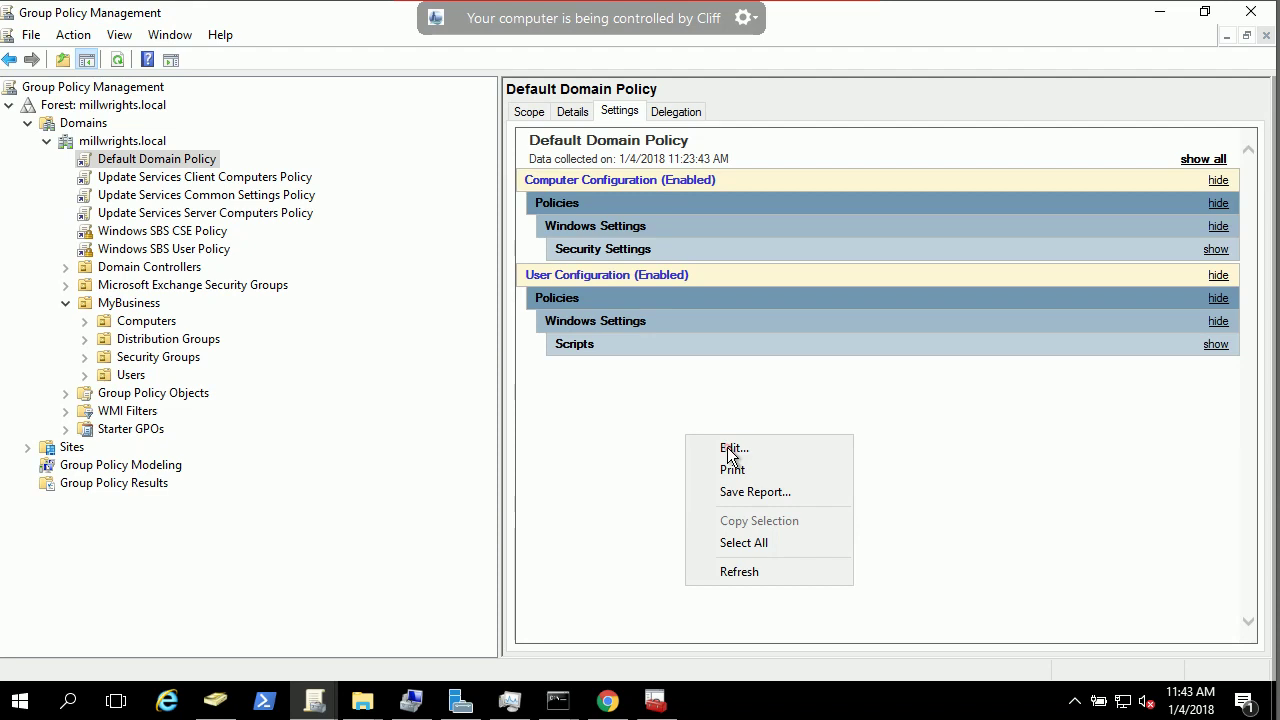
- Edit the Default Domain Policy and expand Computer Configuration > Policies > Windows Settings > Security Settings
key("Return")
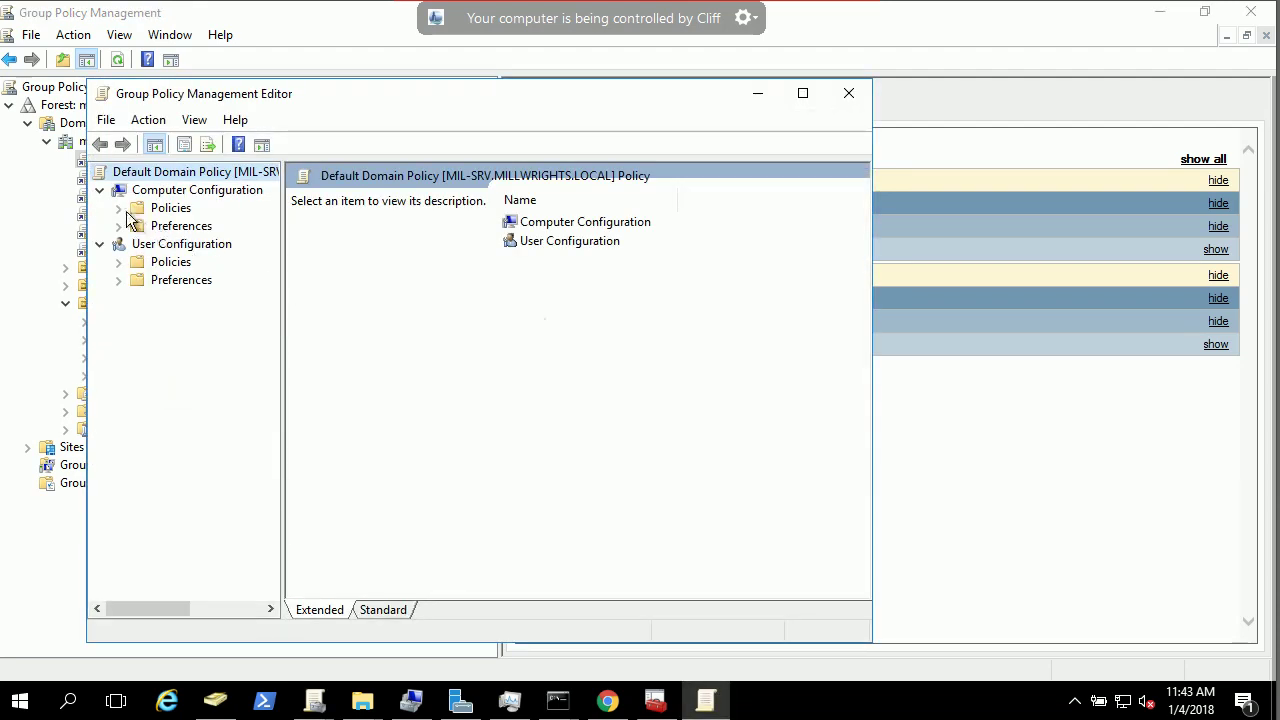
left_click(118, 208)
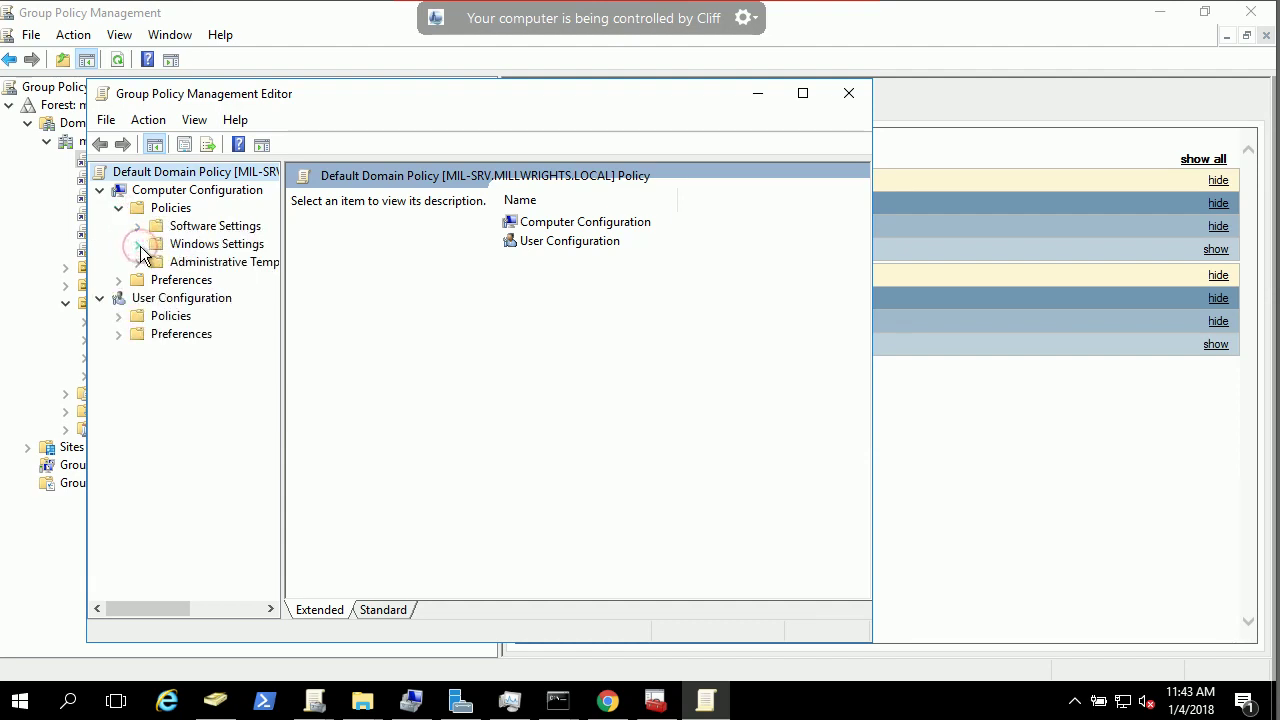
left_click(138, 244)
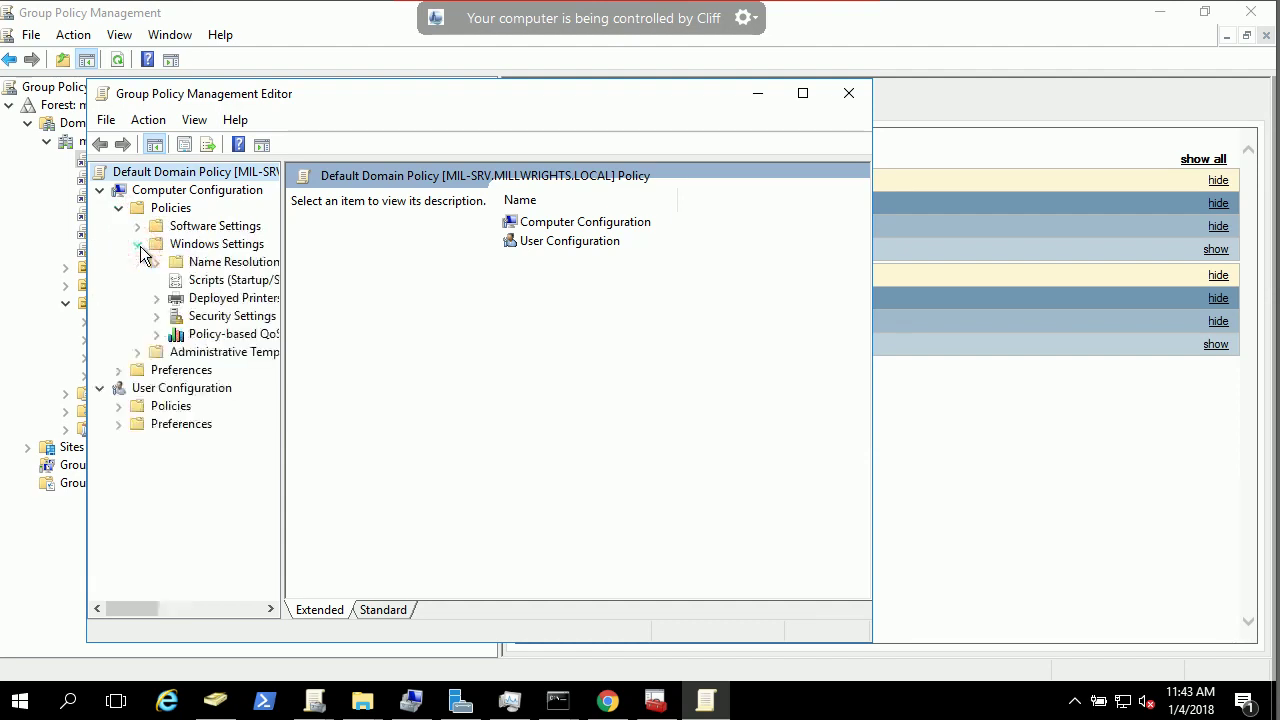
left_click(210, 317)
left_click(164, 316)
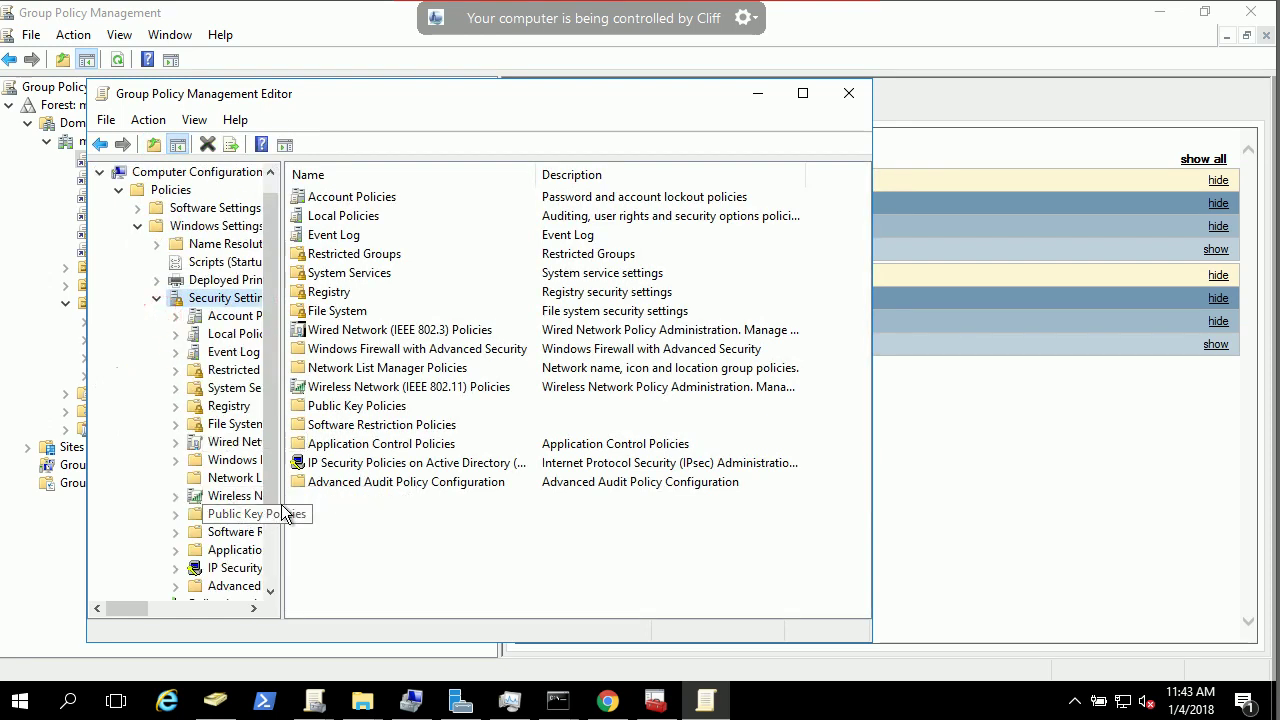
left_click_drag(283, 505, 317, 503)
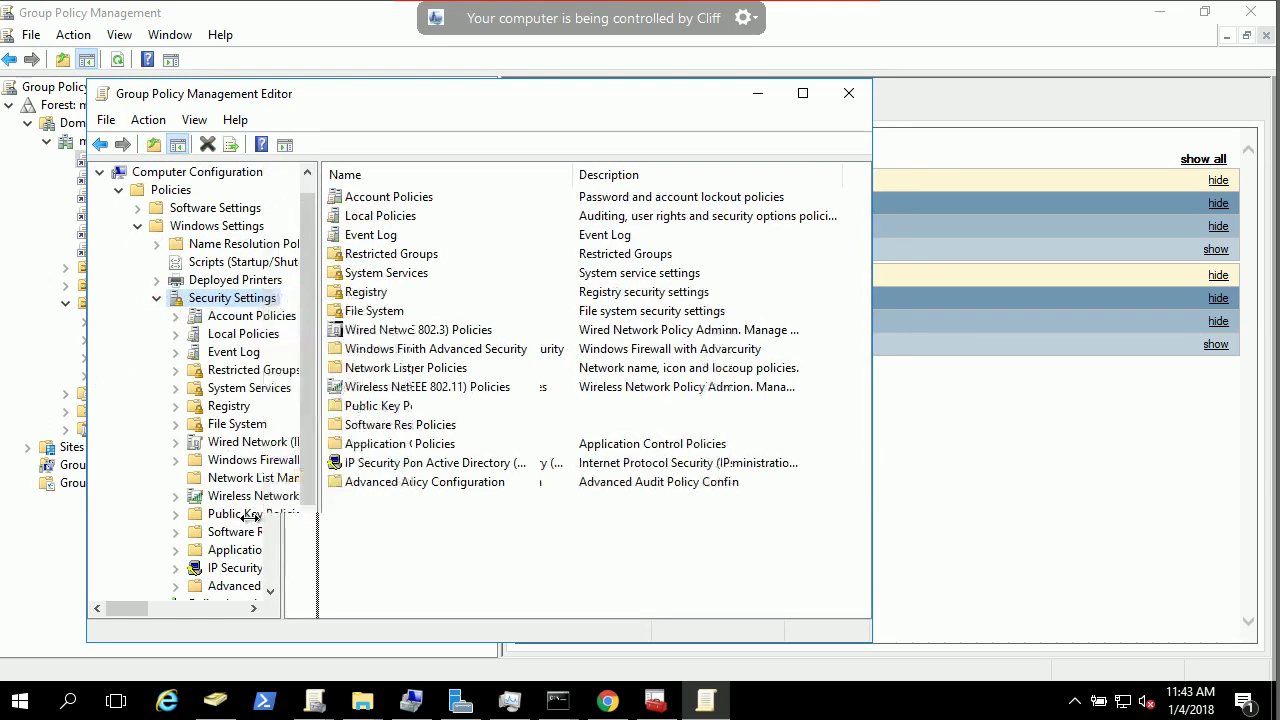
- Open Public Key Policies > Trusted Root Certification Authorities and start a certificate import
left_click(250, 516)
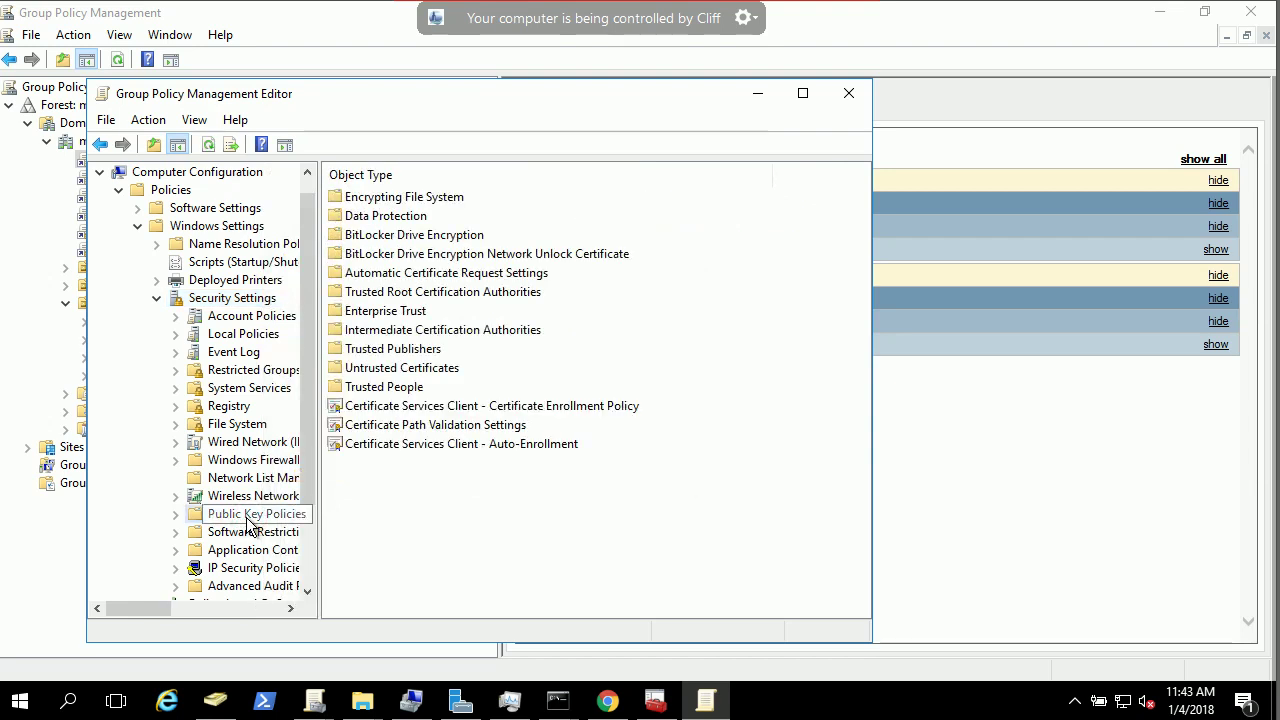
left_click(177, 515)
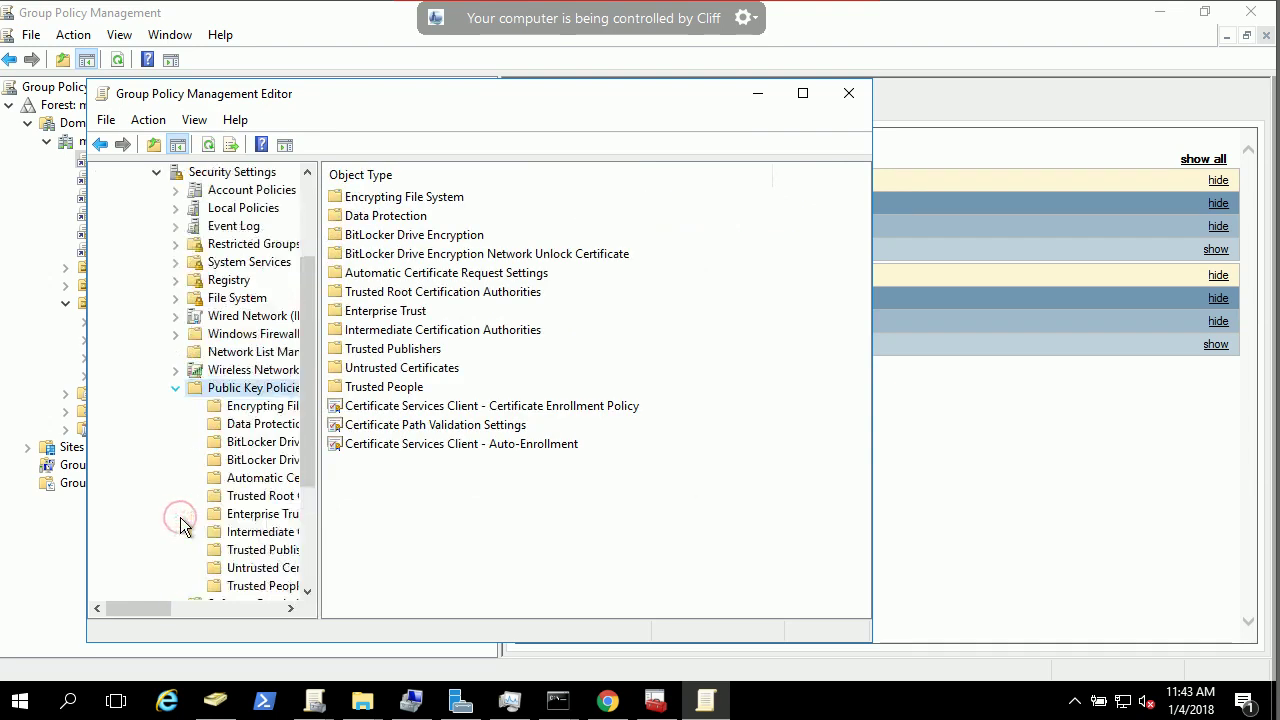
left_click(270, 496)
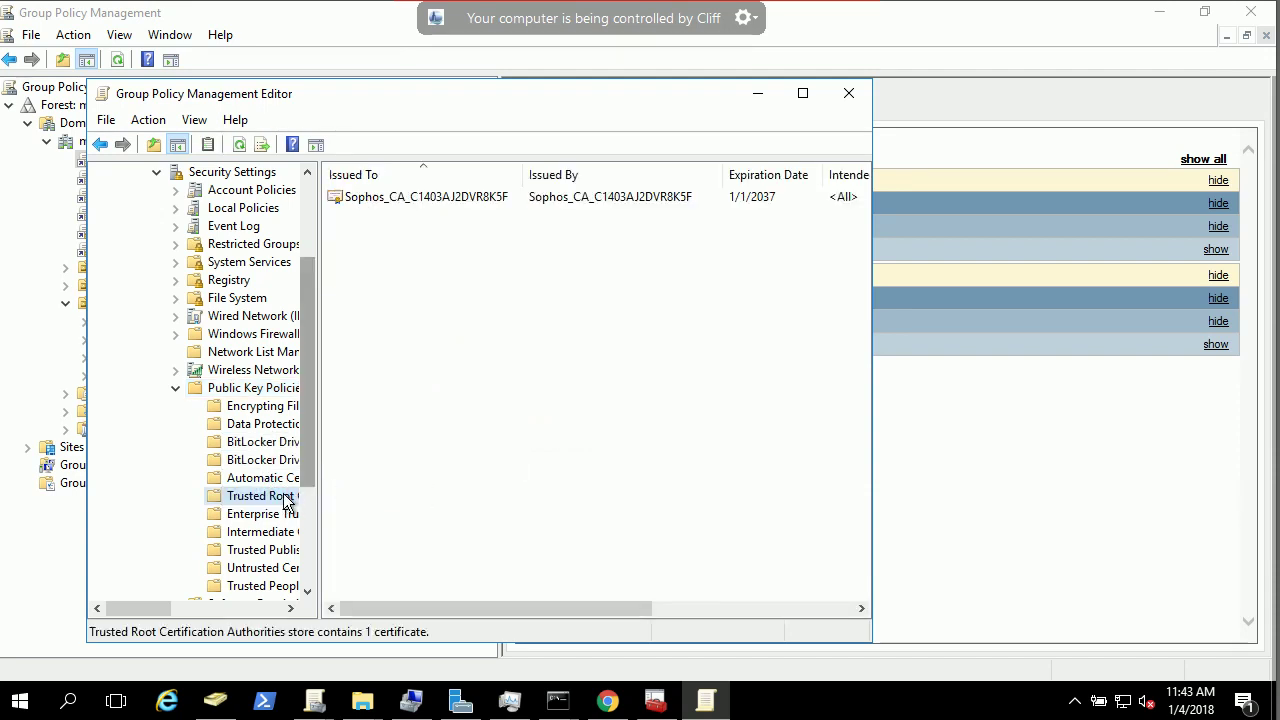
right_click(448, 296)
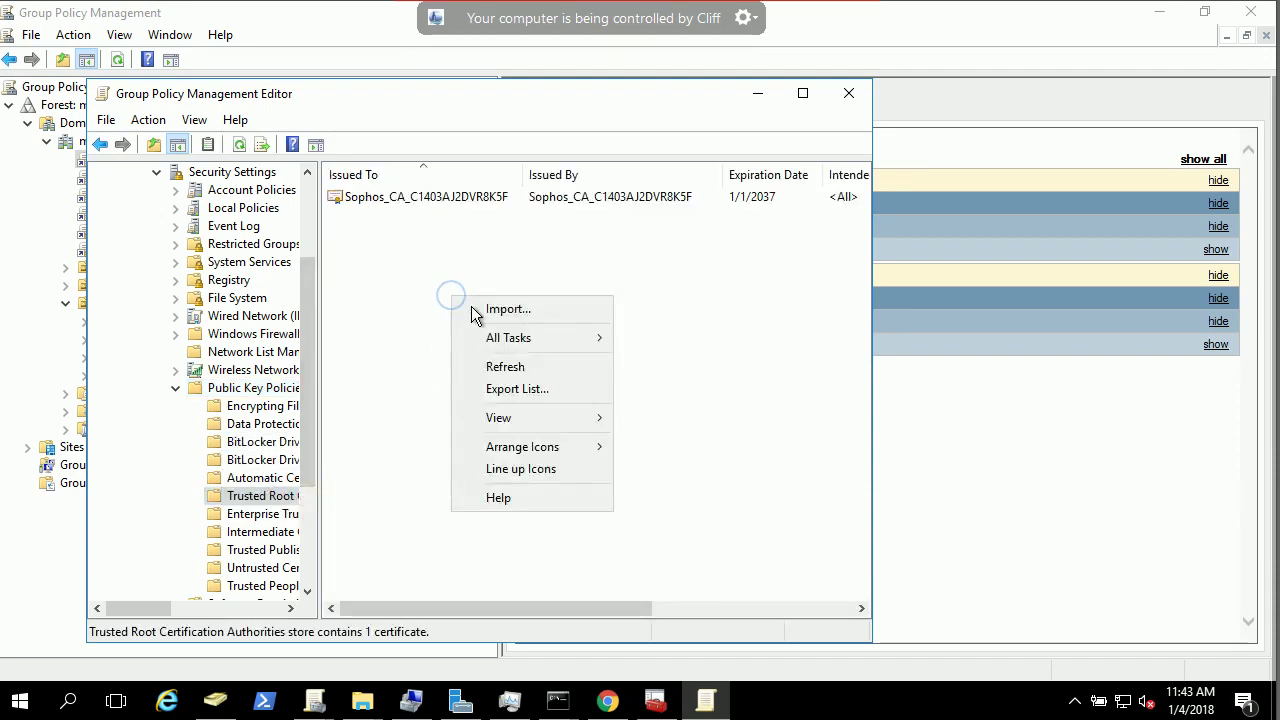
left_click(483, 310)
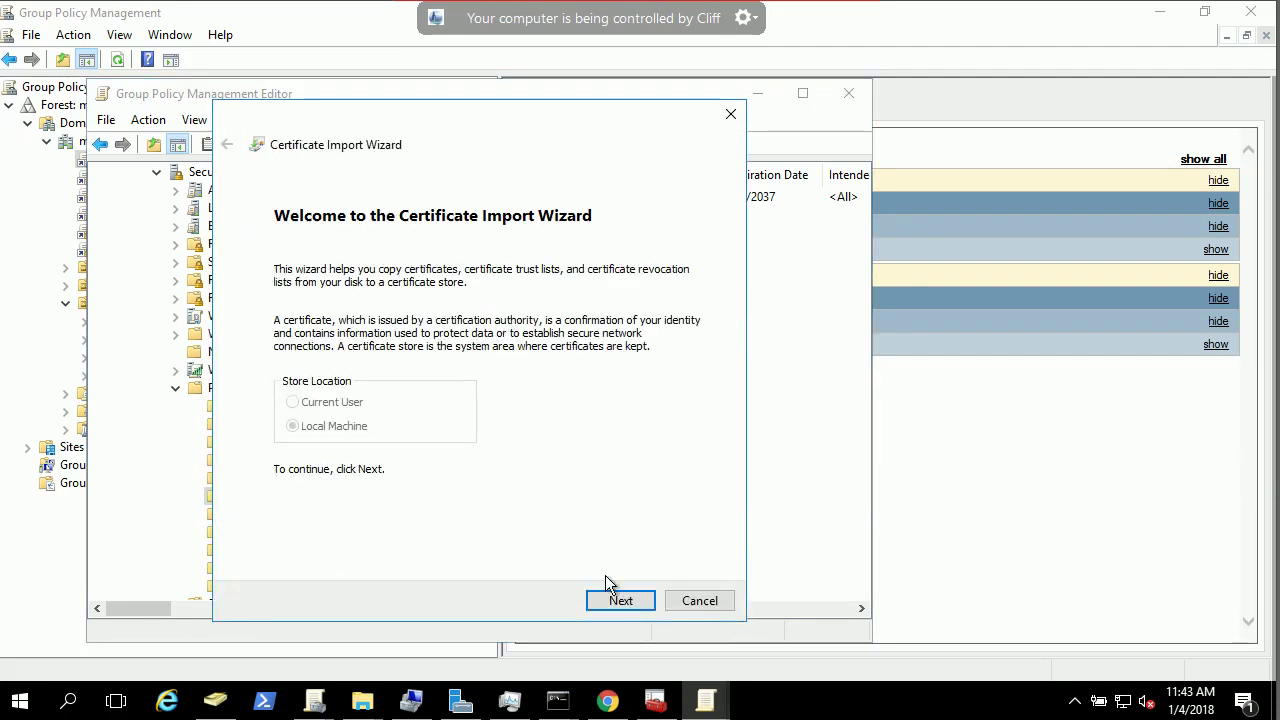
- Import Downloads\ca.cer into the Trusted Root Certification Authorities store of the policy
left_click(620, 600)
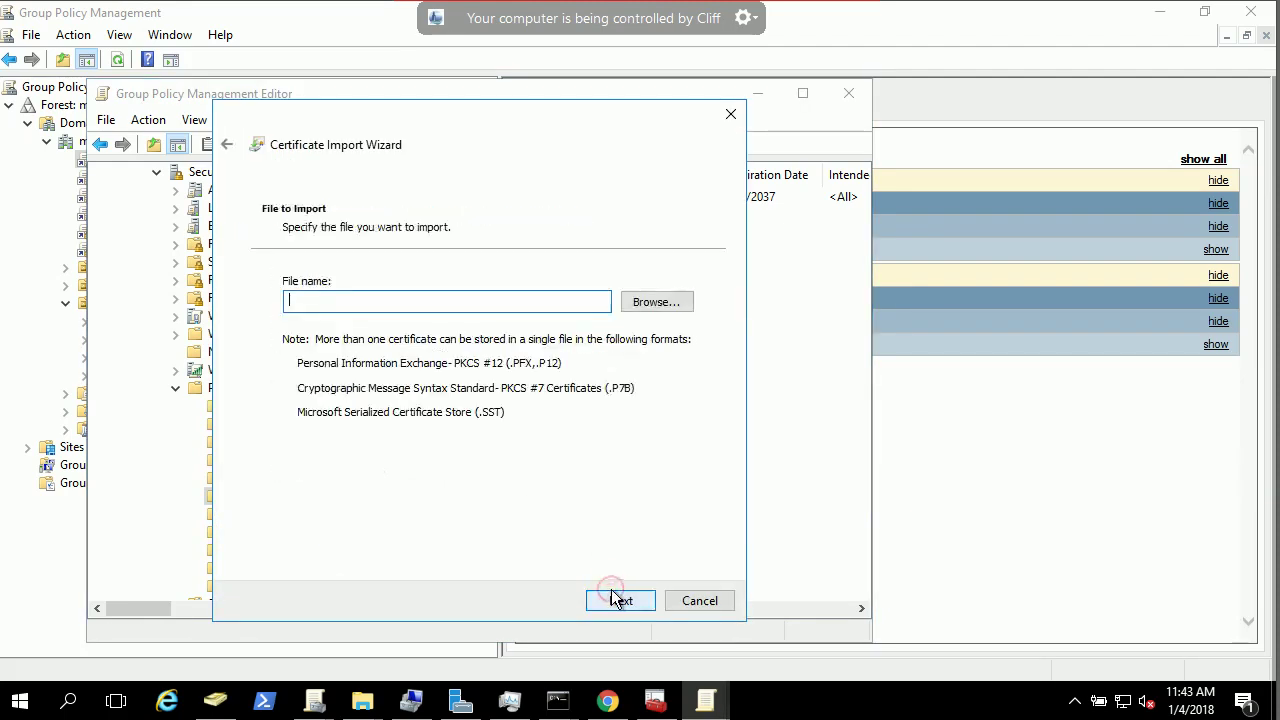
left_click(656, 302)
left_click(418, 269)
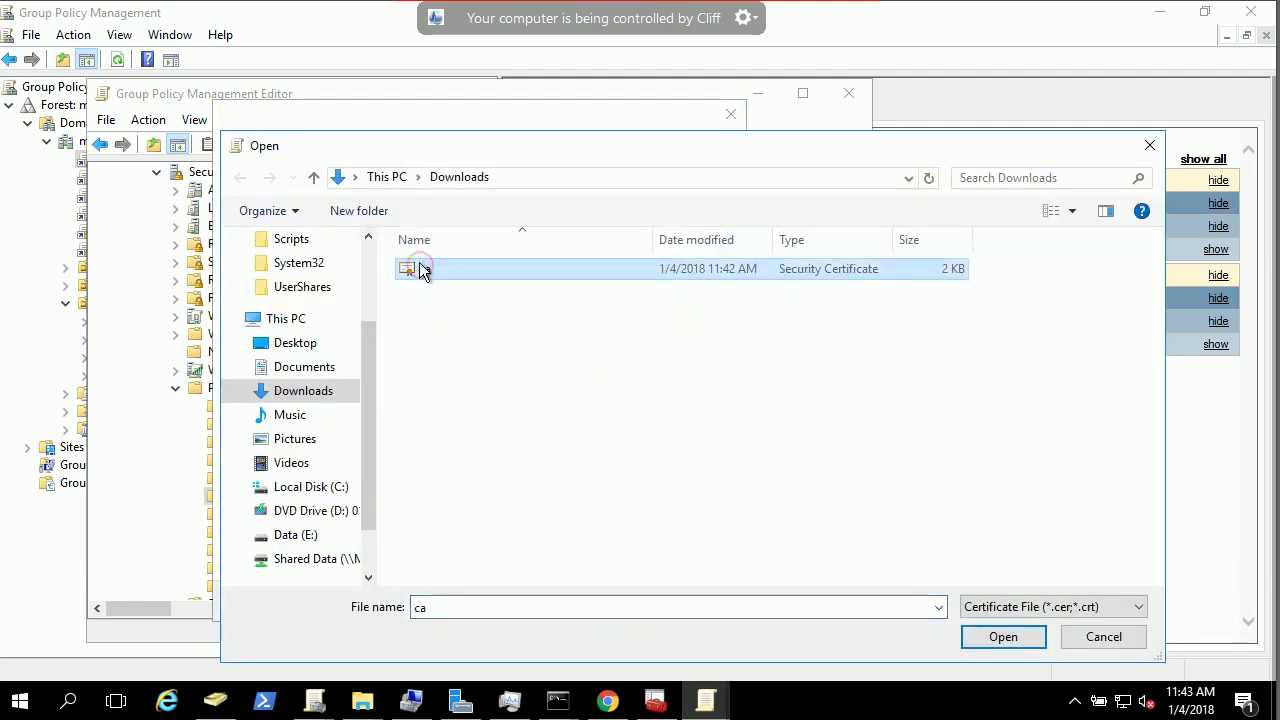
left_click(1003, 637)
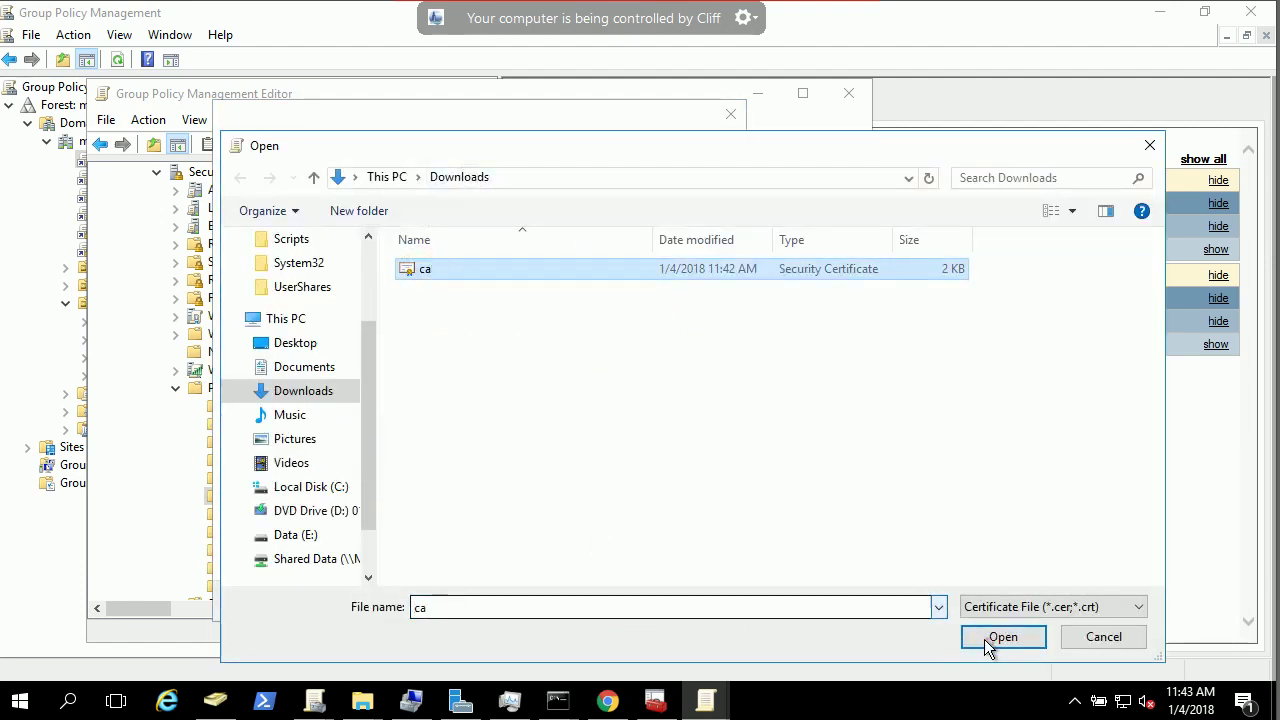
left_click(614, 604)
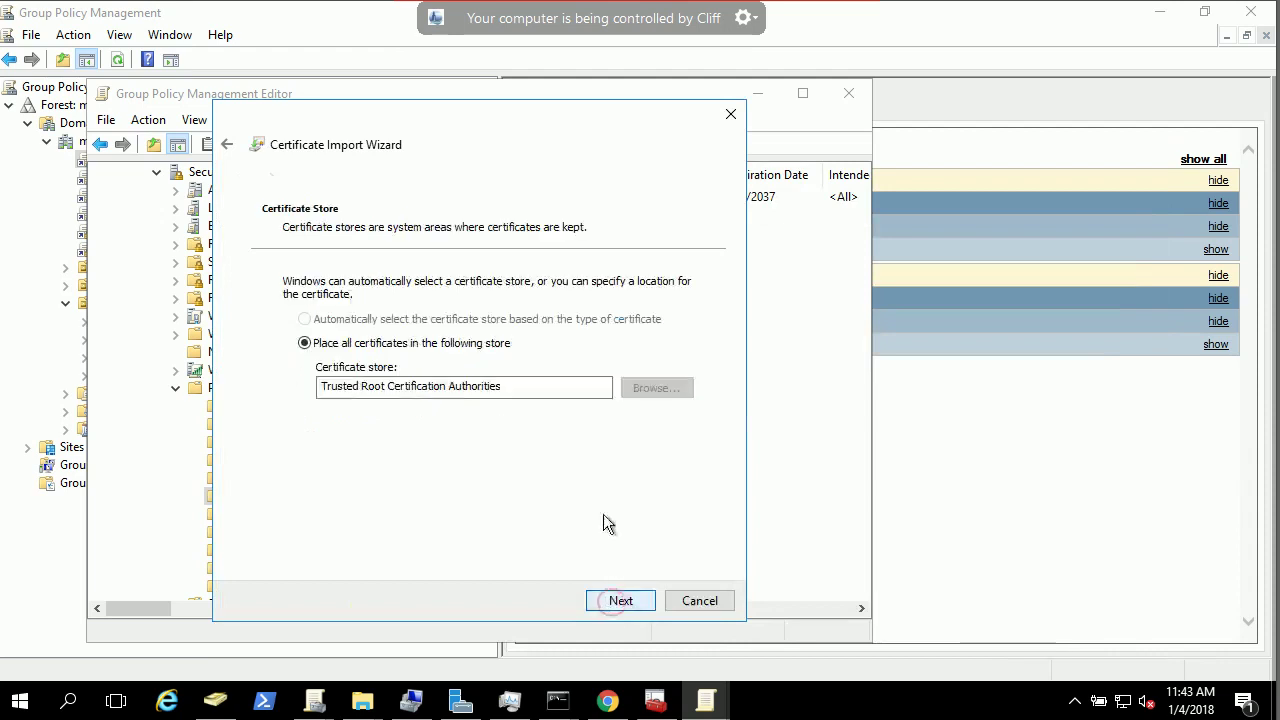
left_click(640, 600)
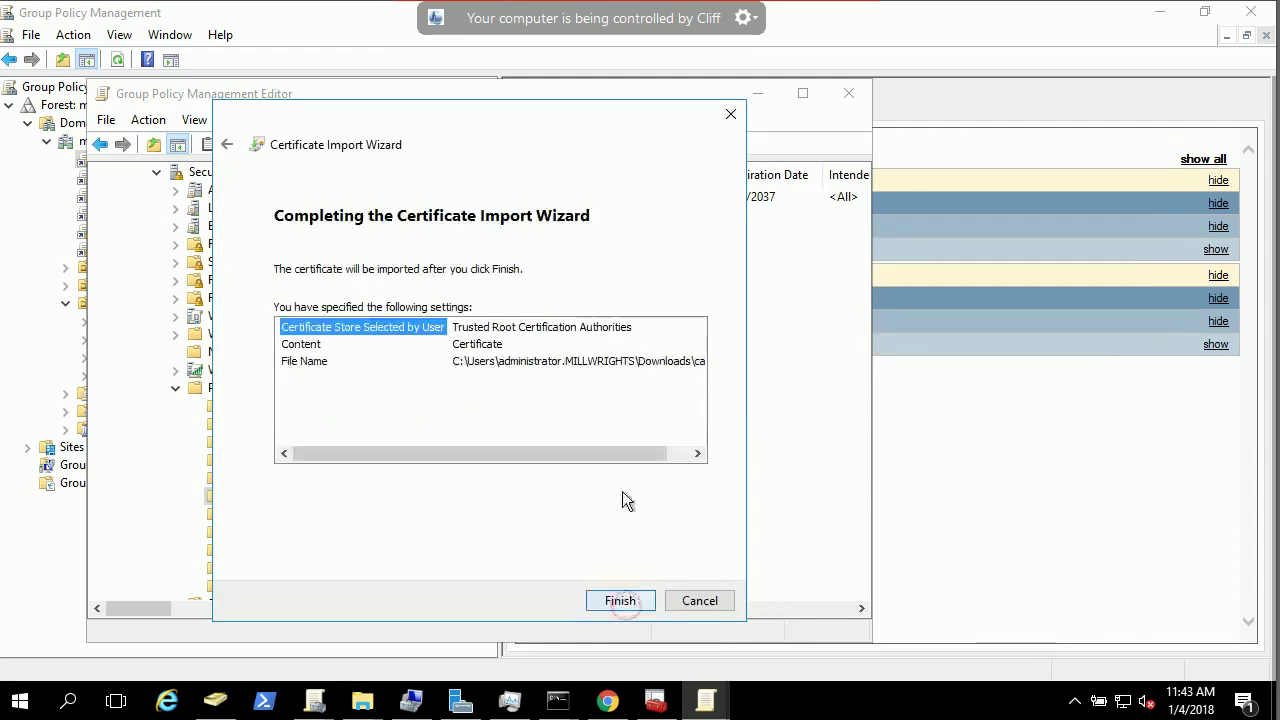
left_click(624, 604)
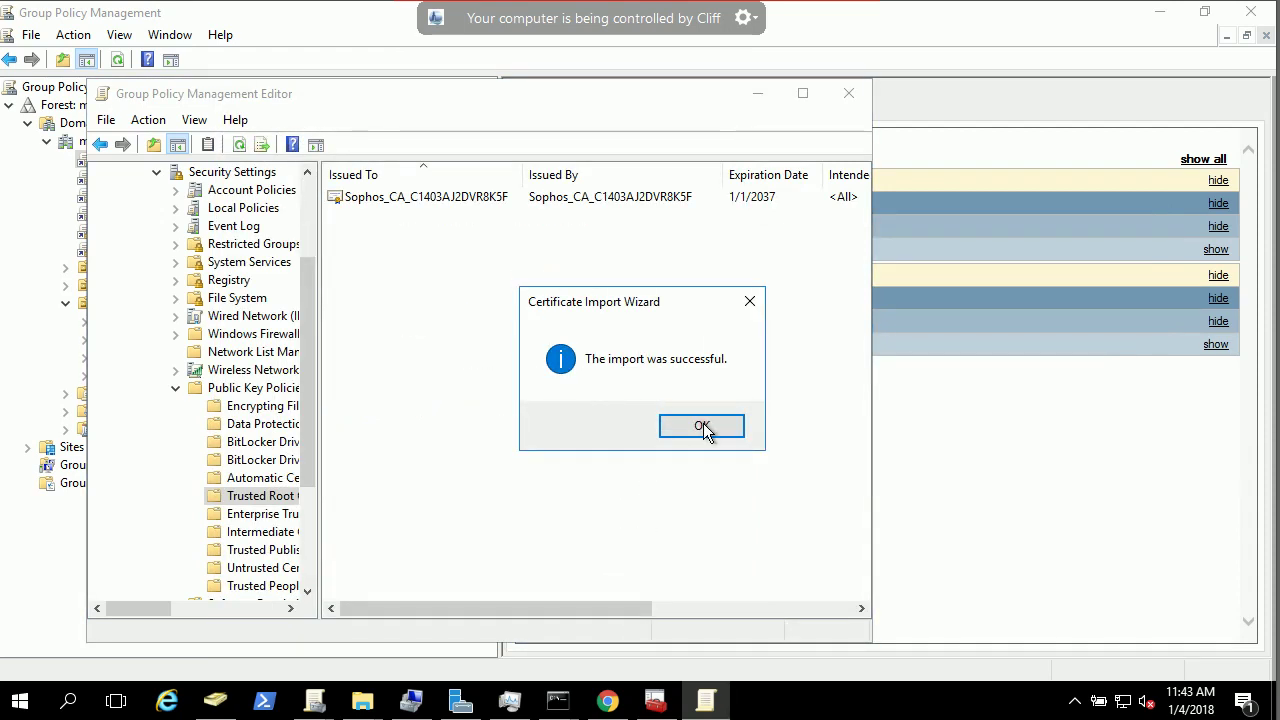
left_click(702, 428)
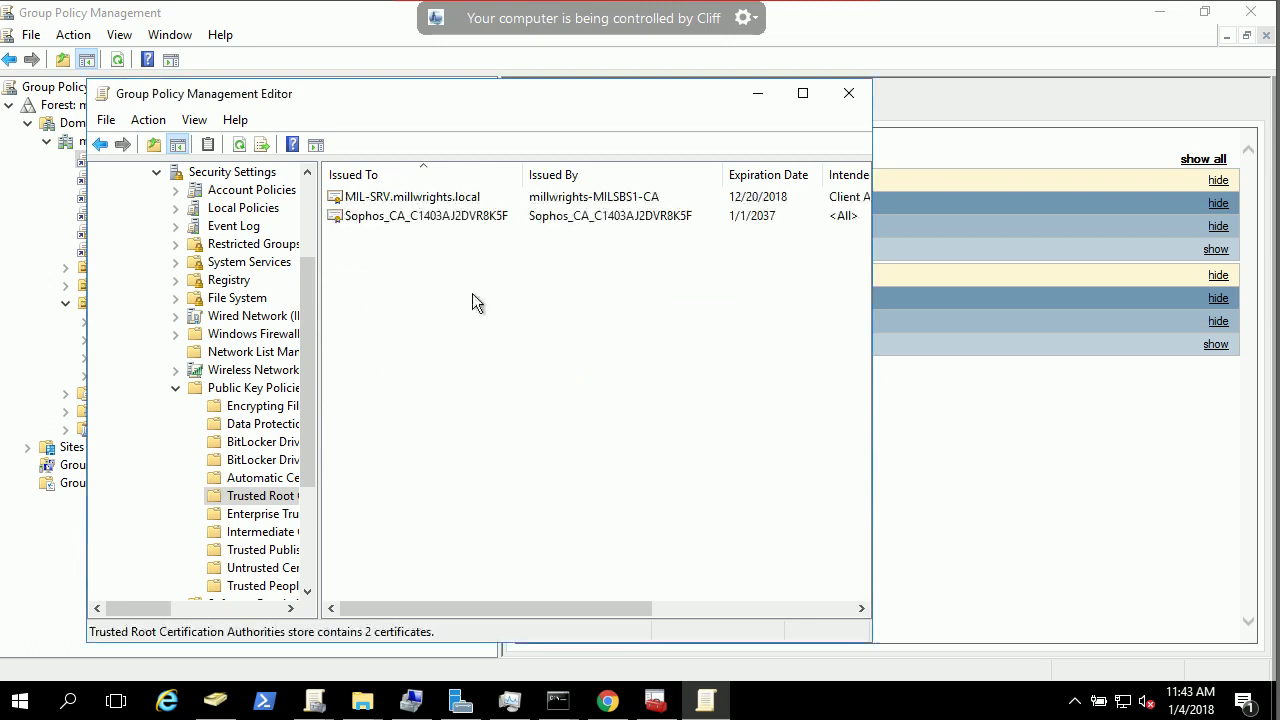
- Close the Group Policy Management Editor and bring the Notepad++ task notes back
left_click(849, 94)
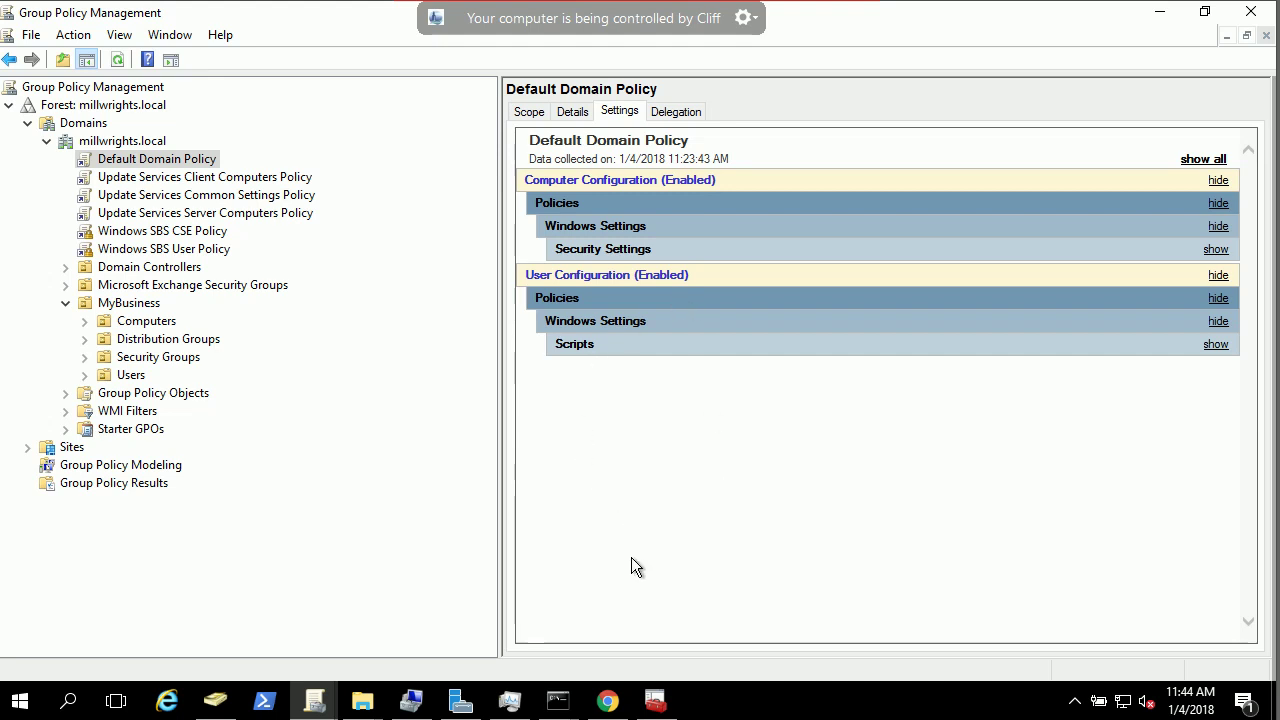
mouse_move(607, 700)
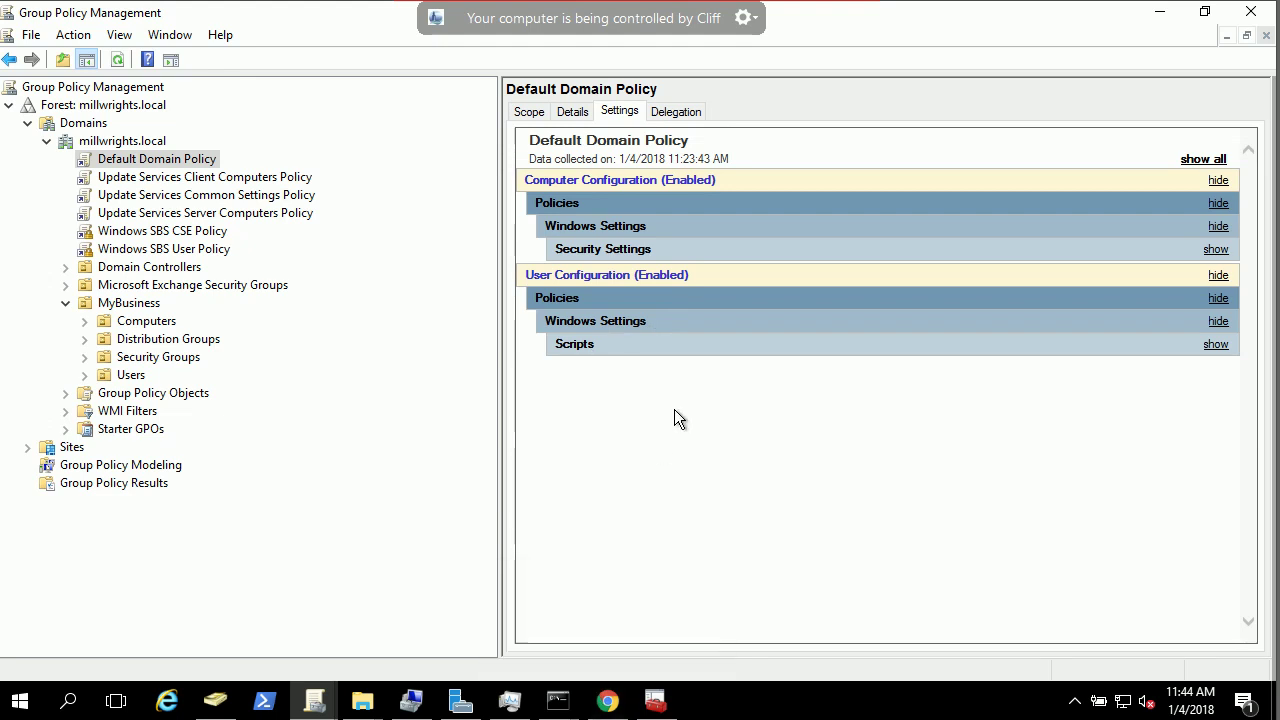
left_click(610, 702)
- Place the cursor at the end of the '3. Publish' line in the notes
left_click(251, 362)
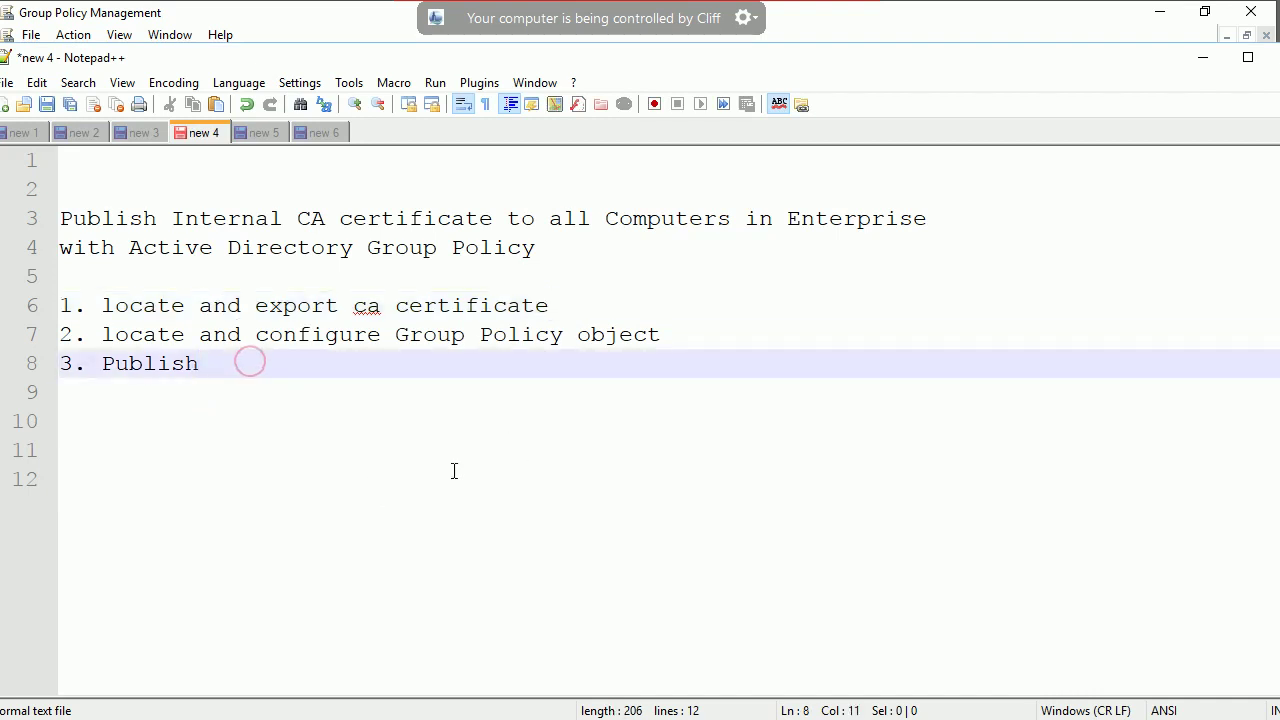